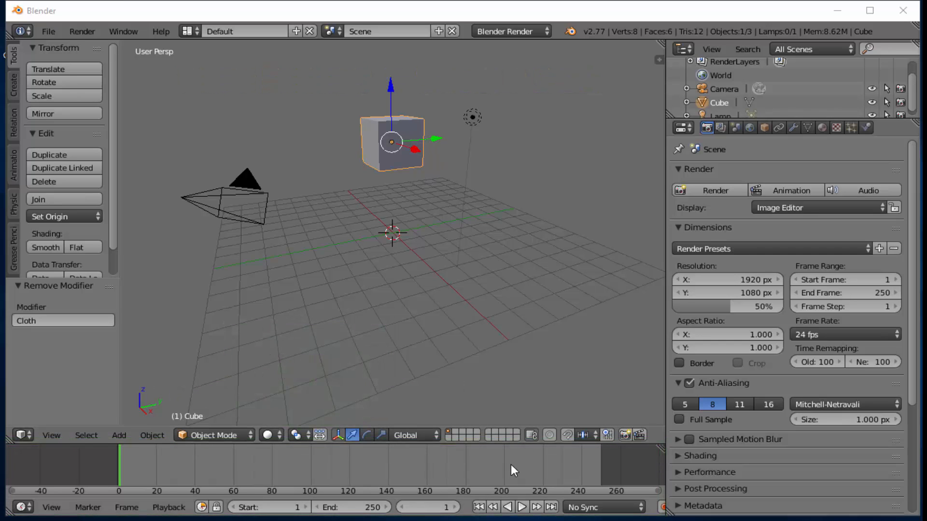
Step: Play the cube's animation without any physics, stop it, and return to the first frame
key(alt+a)
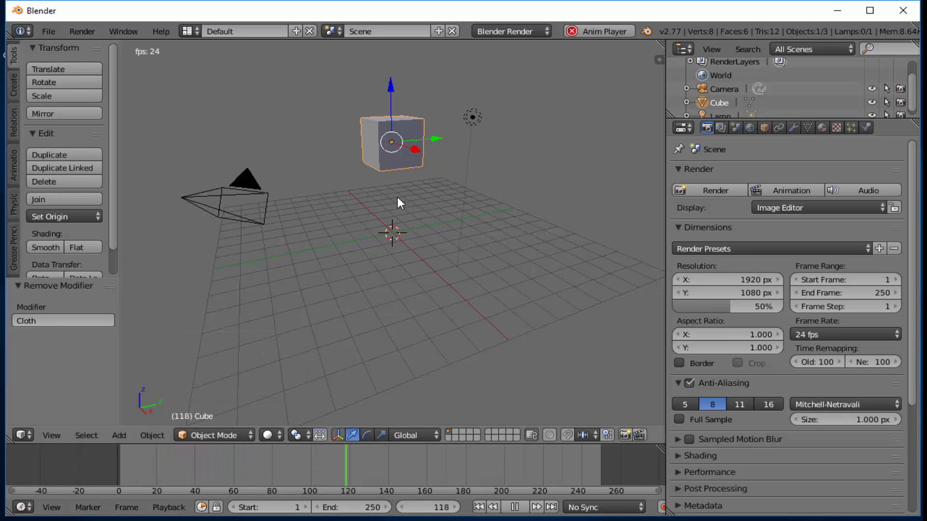
click(509, 507)
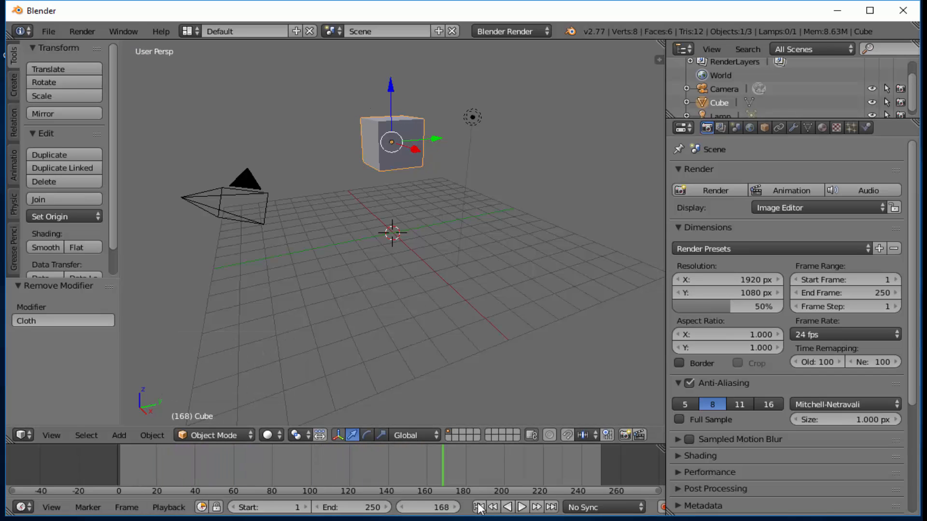
click(479, 507)
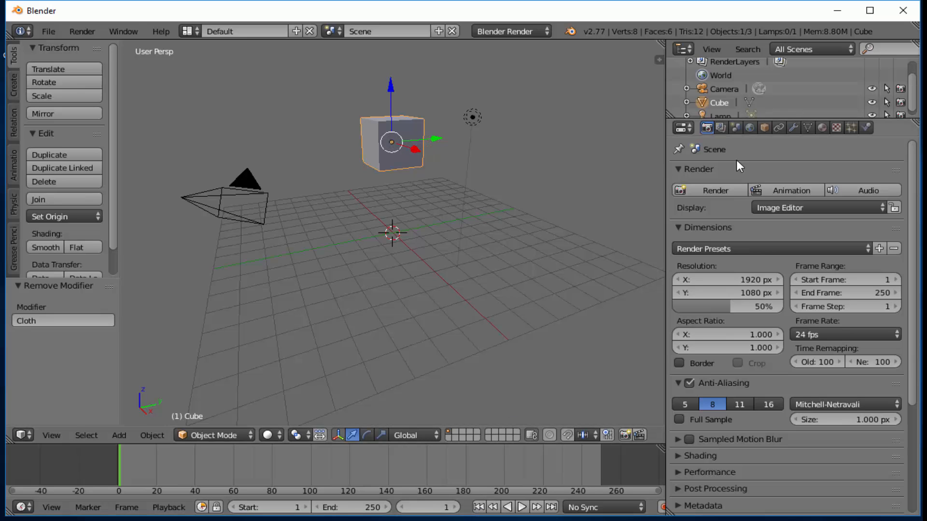
Step: Enable Cloth physics on the cube and look through the available cloth presets
click(867, 128)
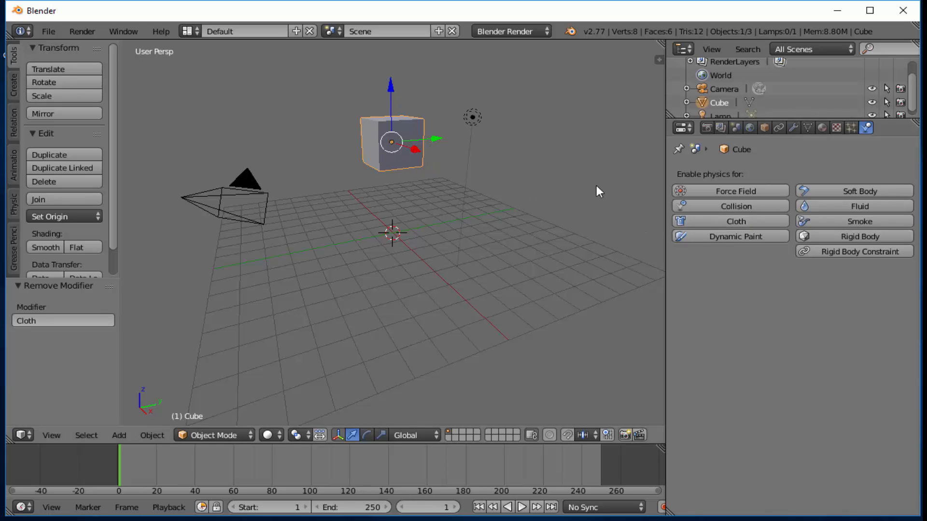
click(734, 222)
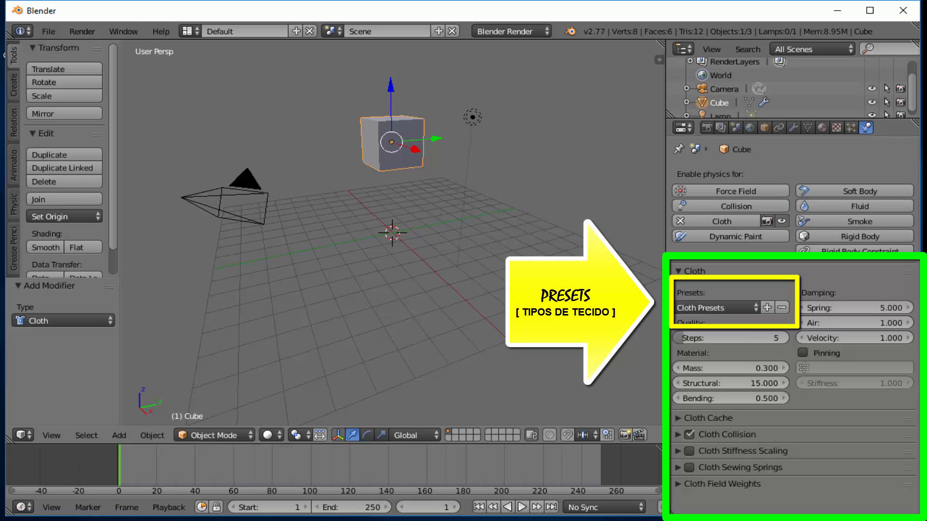
click(756, 307)
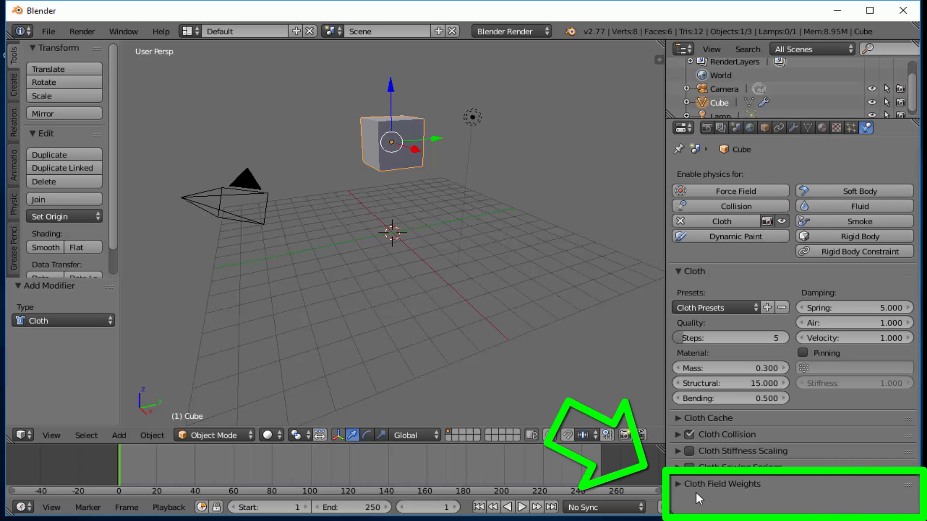
Step: Show the cube's Cloth Field Weights settings, play the cloth simulation briefly, and return to the first frame
click(677, 485)
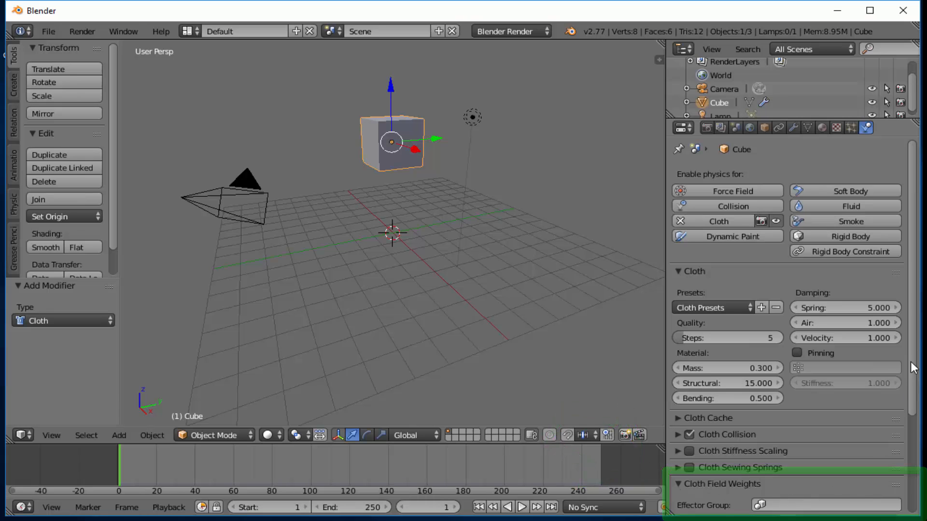
scroll(877, 436, down, 5)
scroll(887, 463, down, 1)
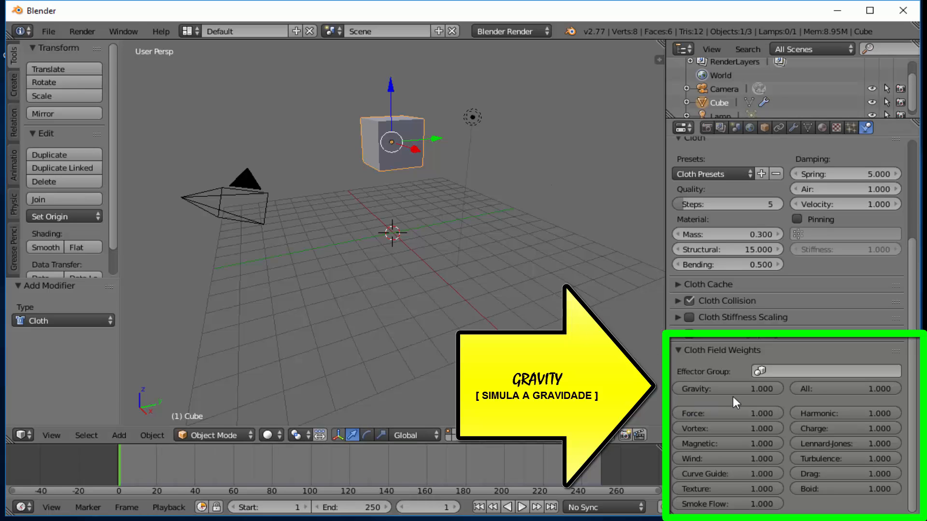
click(522, 507)
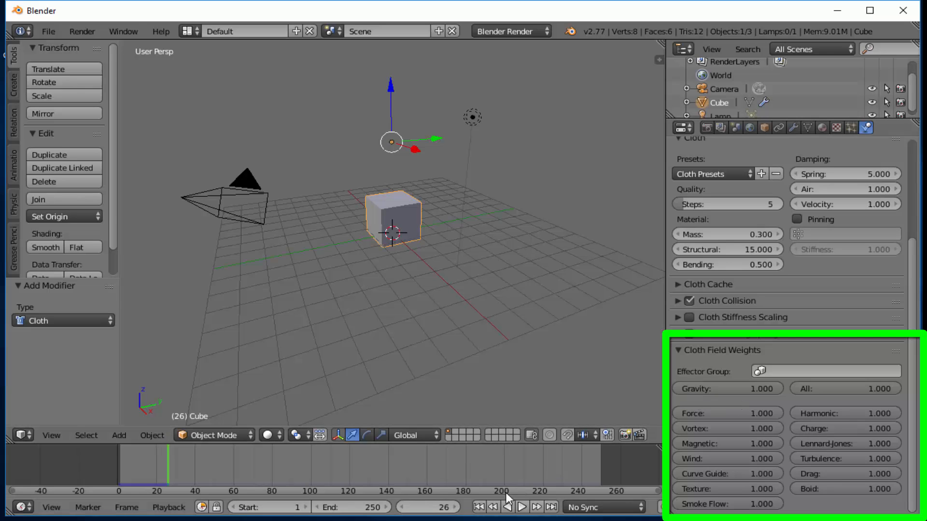
click(479, 507)
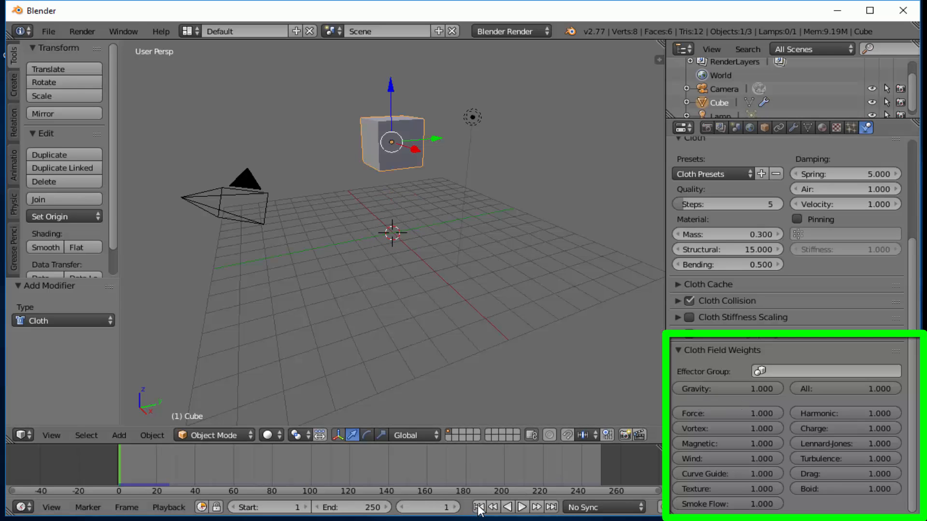
Step: Set the cube's cloth gravity weight to 0 and play the simulation to test it without gravity
click(732, 388)
text(0)
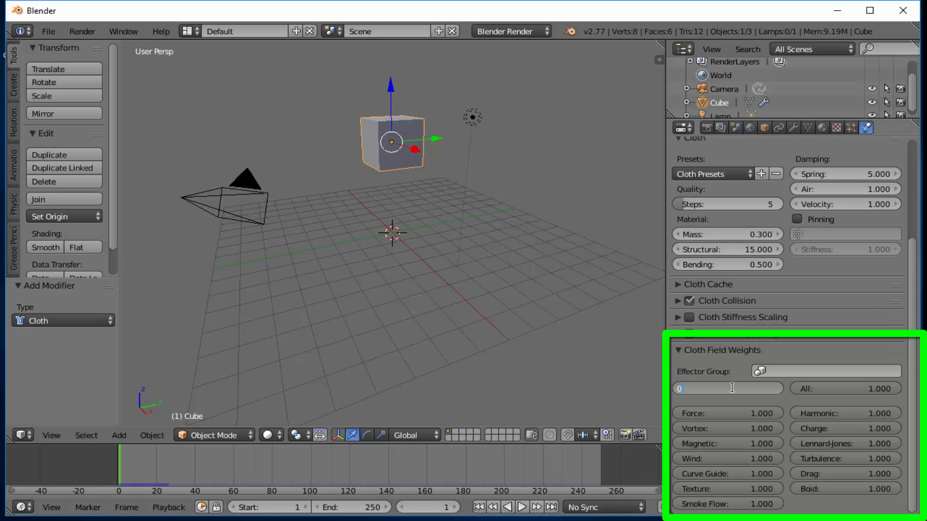
key(Return)
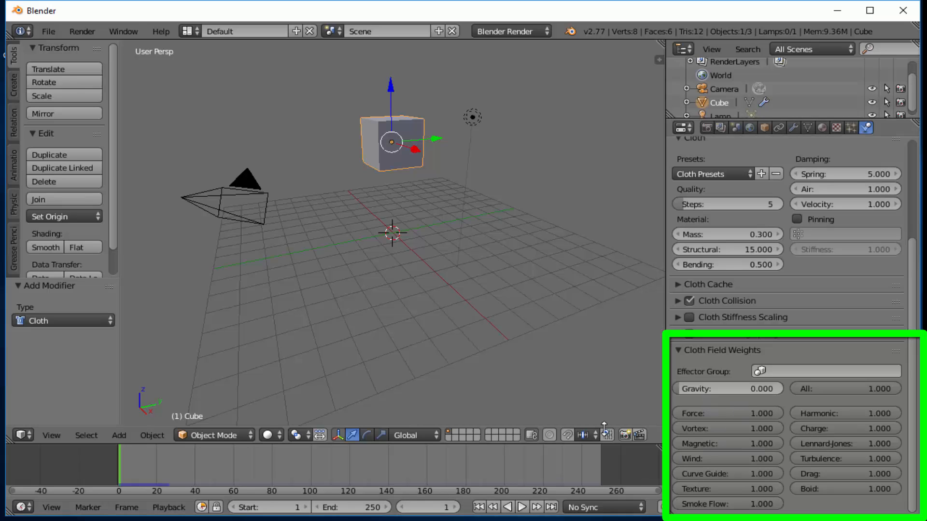
click(522, 507)
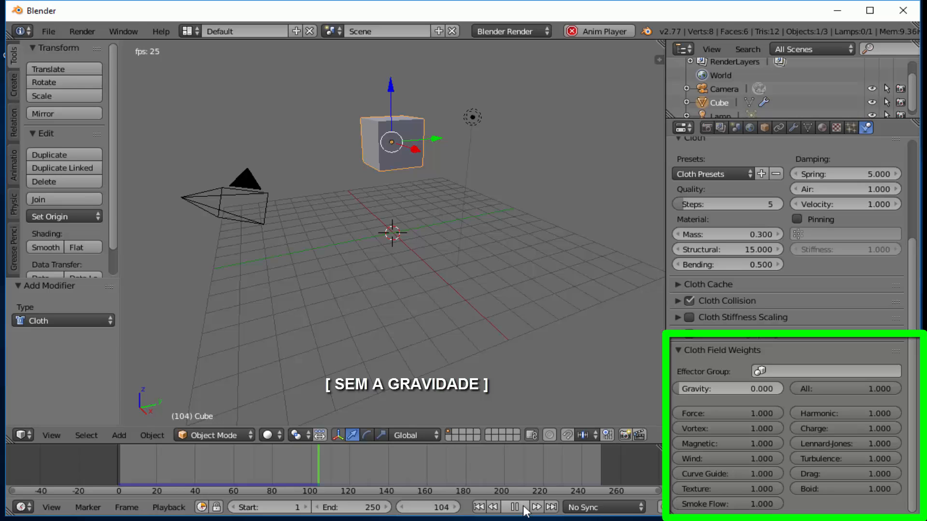
key(Escape)
Step: Set the cube's cloth gravity weight to 1, play the simulation, and return to the first frame
click(716, 389)
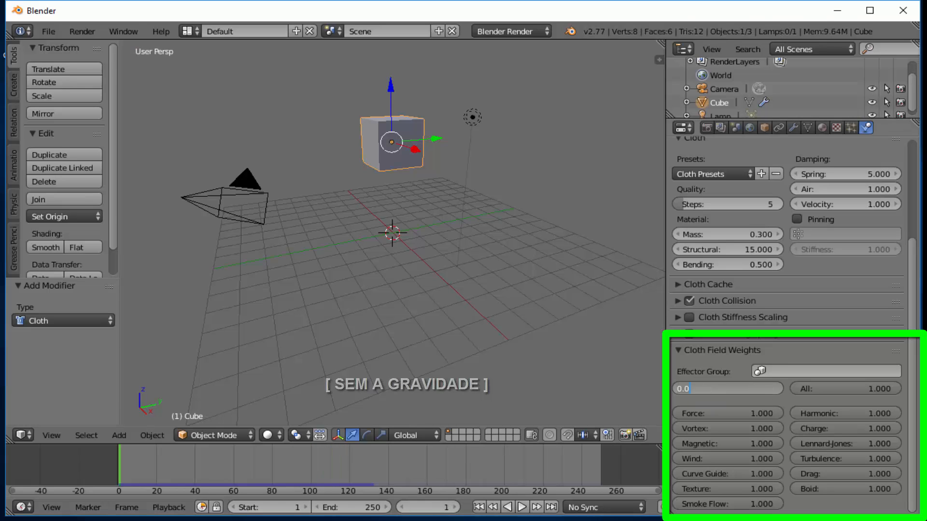
text(1)
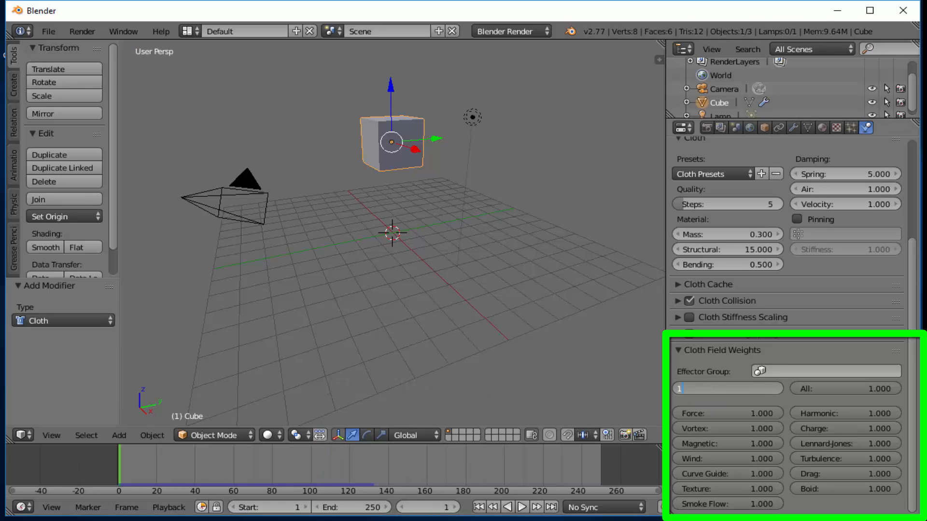
key(Return)
scroll(717, 393, up, 3)
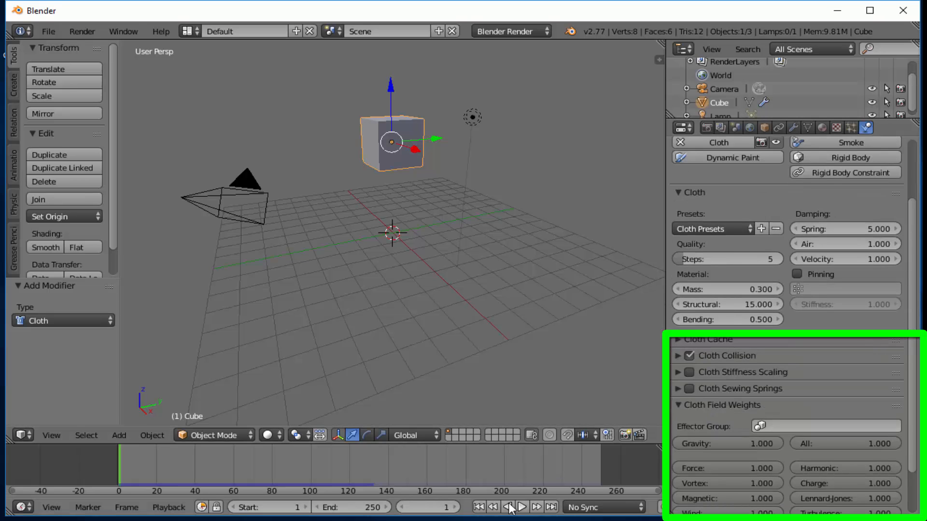
click(522, 507)
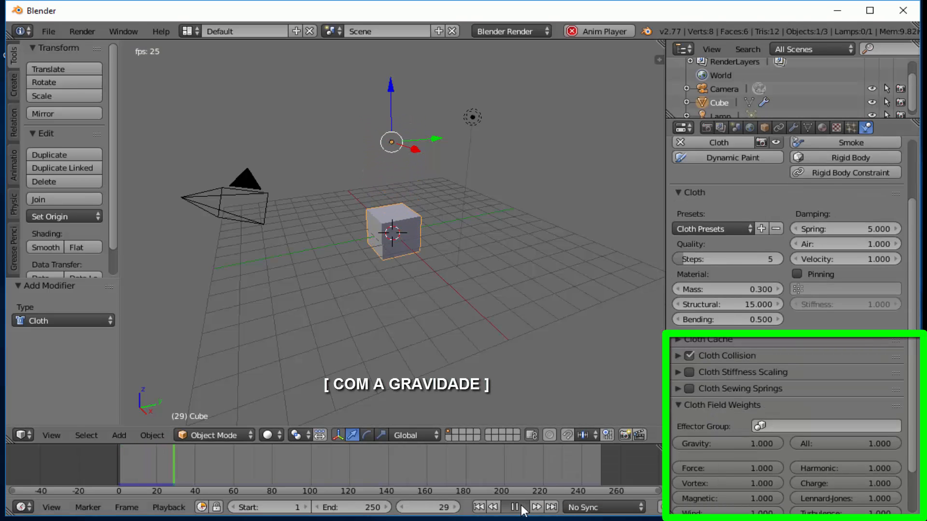
click(521, 508)
click(478, 507)
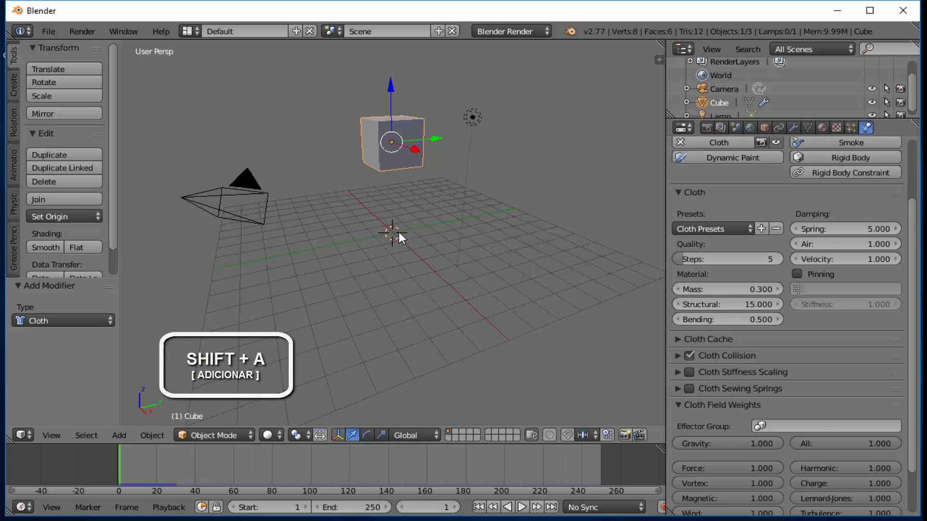
Step: Add a plane mesh beneath the cube and scale it up by a factor of about 8
key(shift+a)
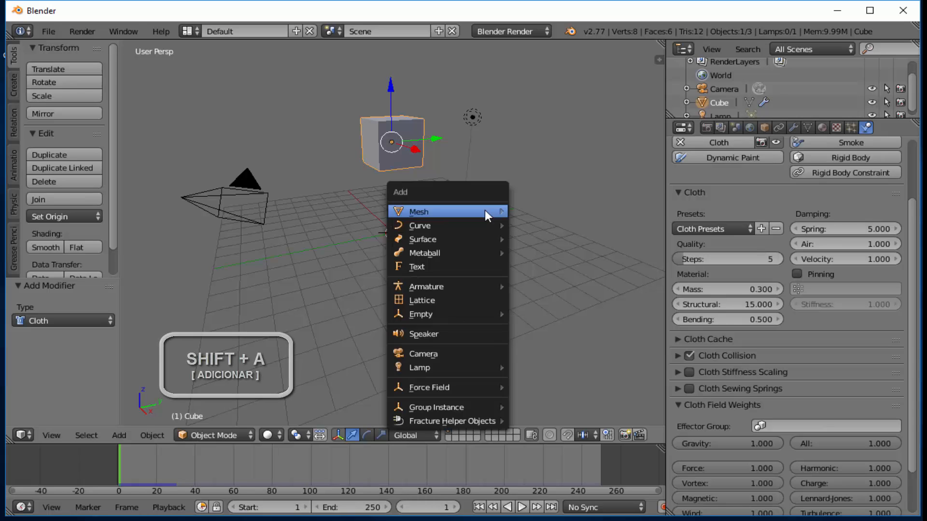
mouse_move(485, 211)
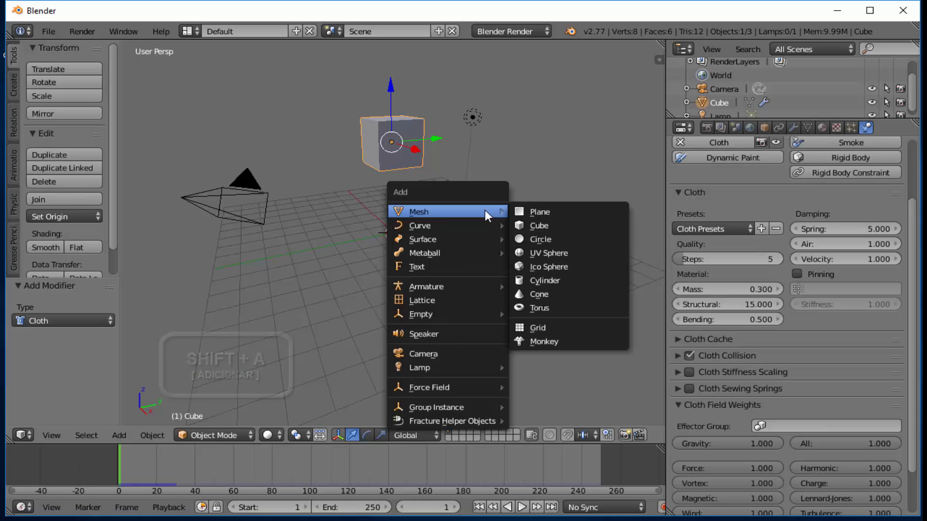
click(544, 215)
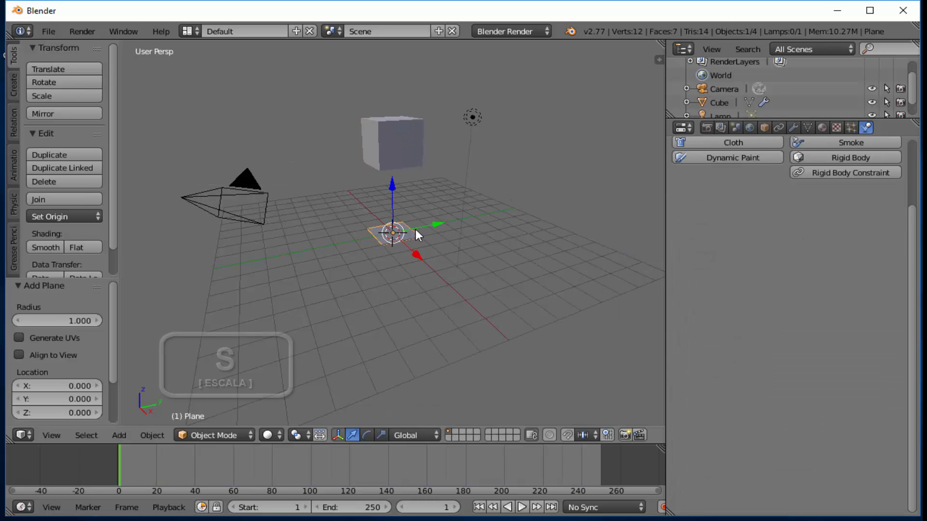
key(s)
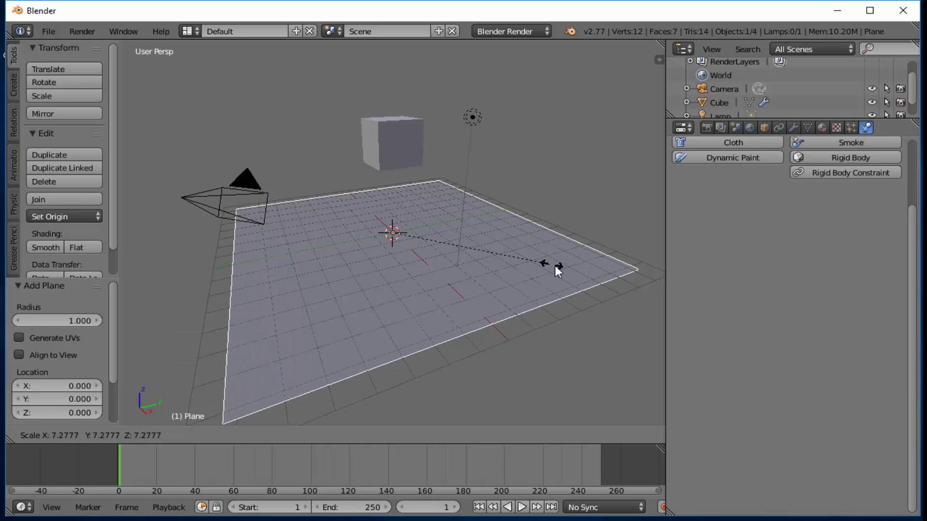
click(566, 270)
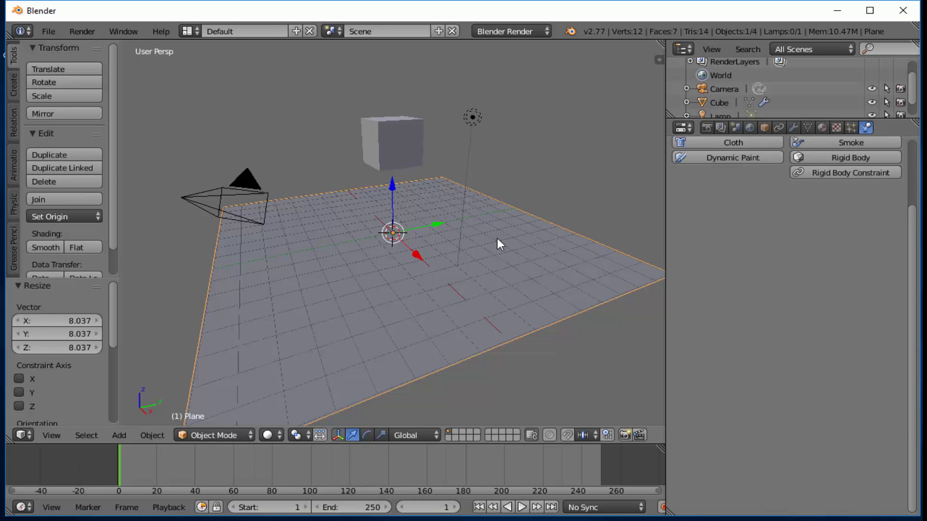
Step: Play the simulation to about frame 32 and examine how the falling cube interacts with the plane
click(522, 508)
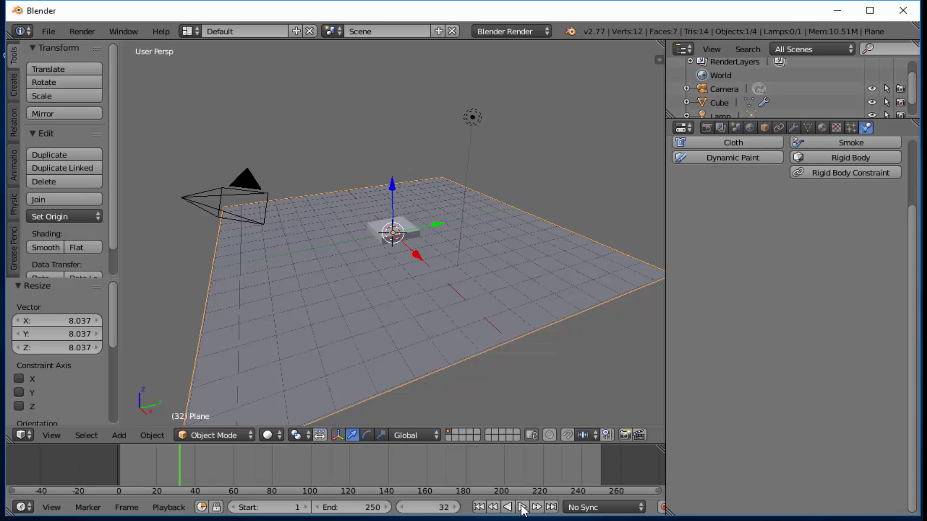
click(522, 507)
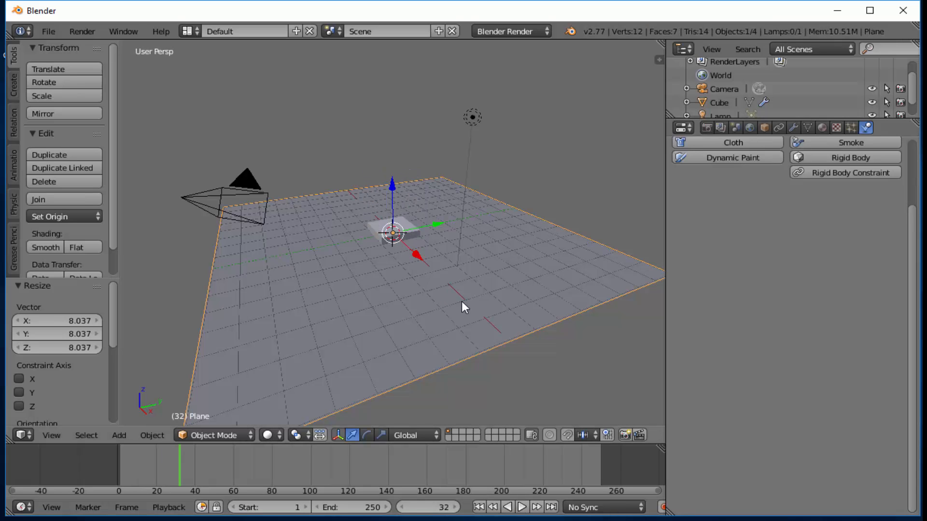
middle_drag(451, 273, 479, 292)
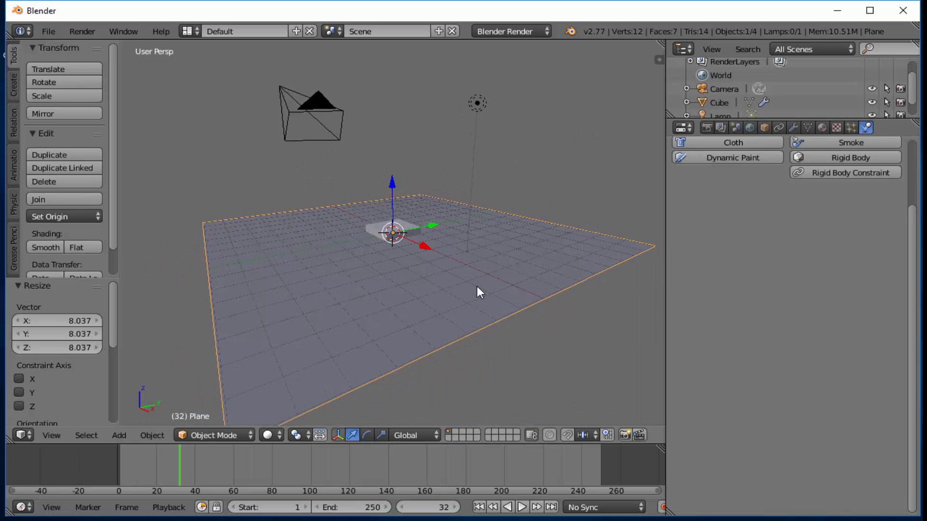
scroll(477, 286, down, 2)
scroll(477, 285, up, 4)
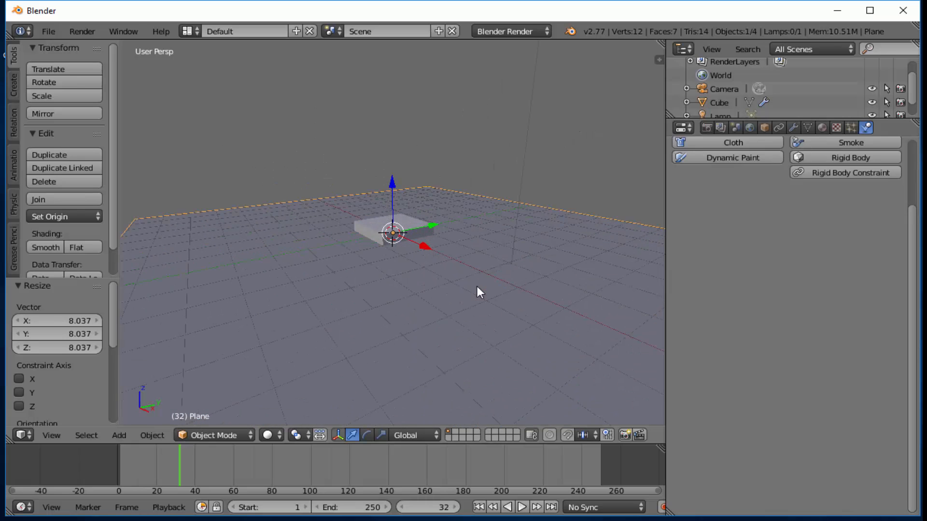
scroll(478, 288, down, 1)
scroll(477, 288, down, 2)
scroll(478, 289, up, 2)
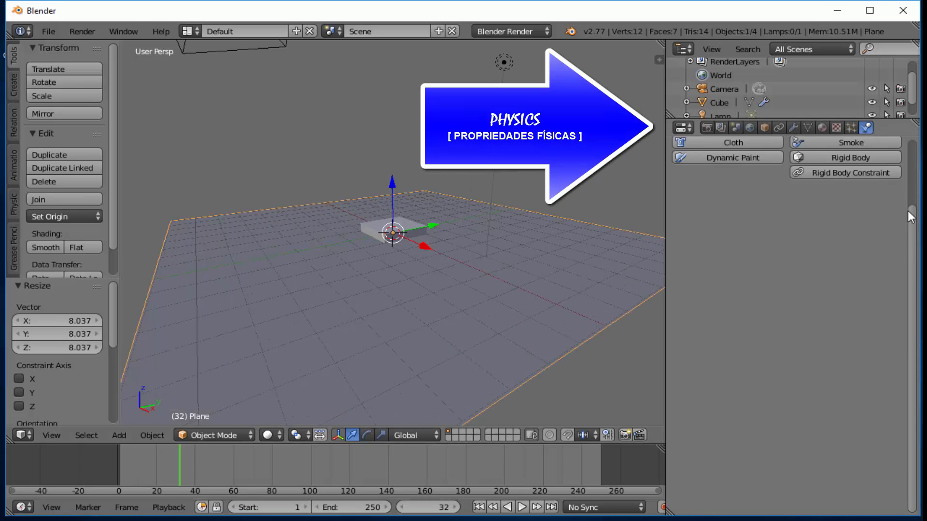
Step: Enable Collision physics on the plane
scroll(910, 220, up, 4)
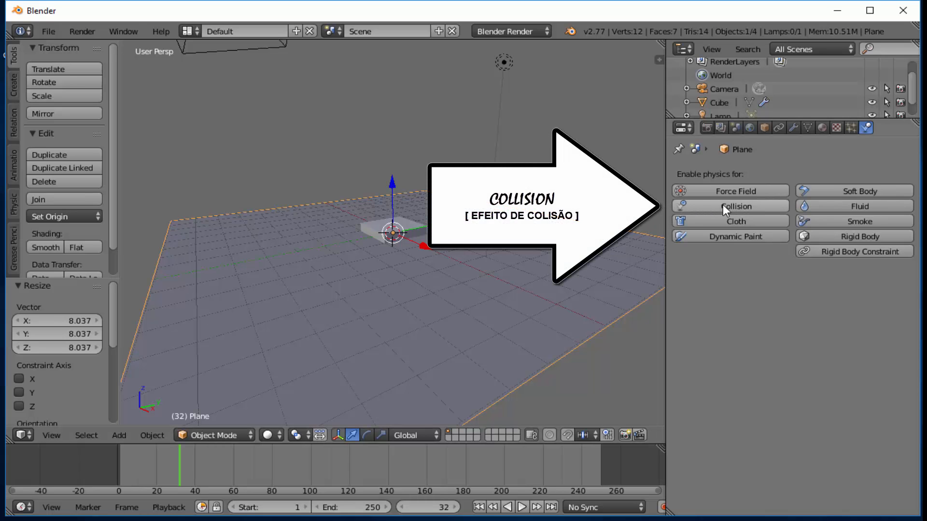
click(738, 205)
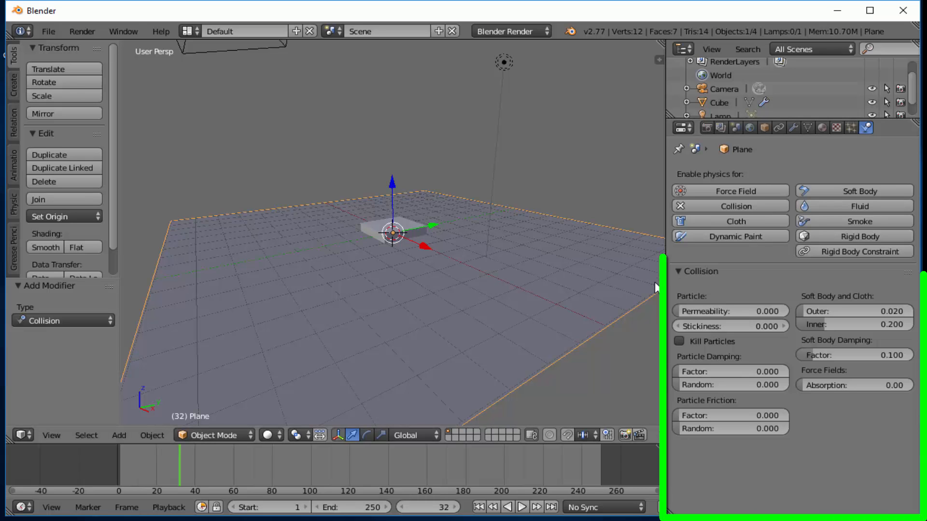
Step: Replay the simulation from the first frame to about frame 47 and inspect the cloth cube on the plane from several distances
click(479, 507)
click(522, 507)
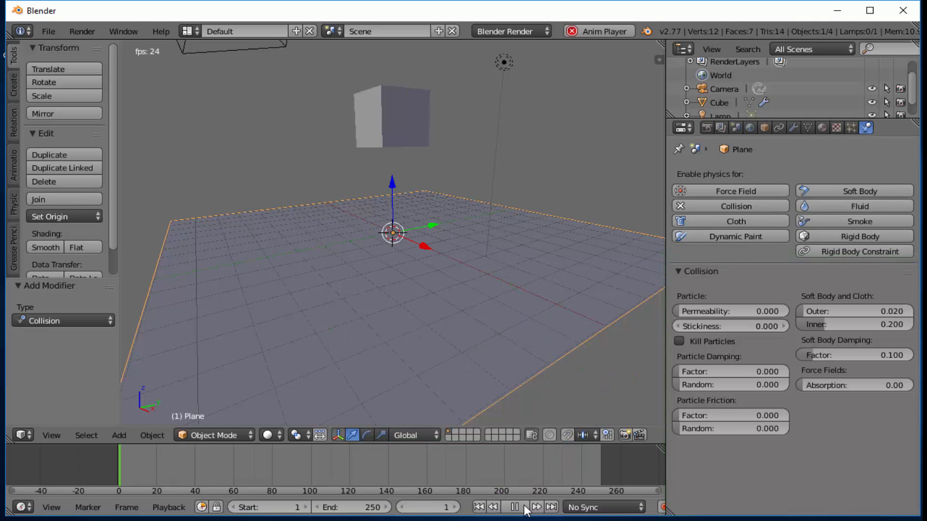
click(515, 507)
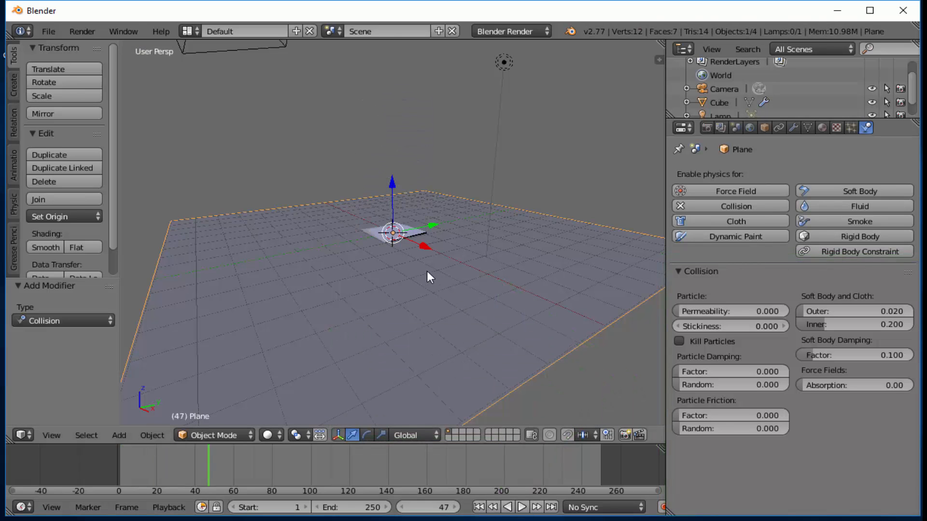
scroll(427, 273, up, 5)
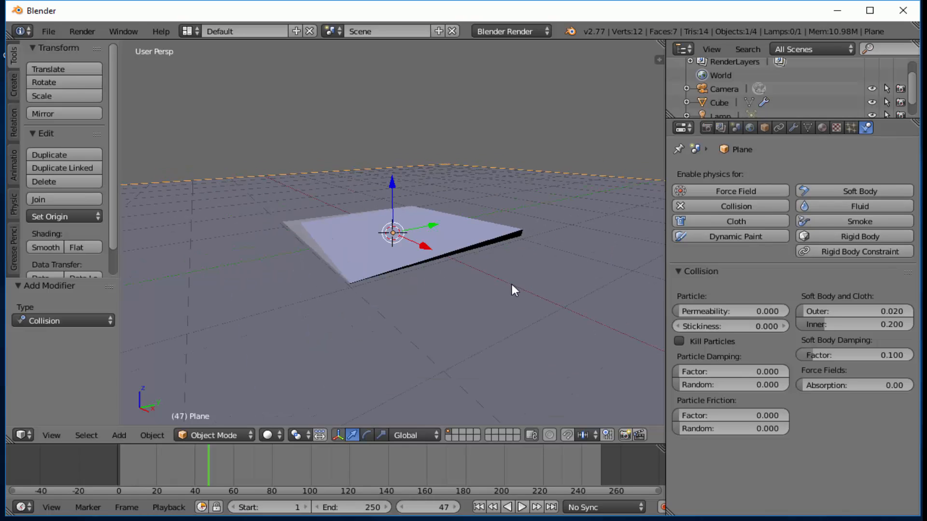
scroll(533, 308, up, 4)
scroll(550, 326, down, 14)
middle_drag(548, 324, 483, 240)
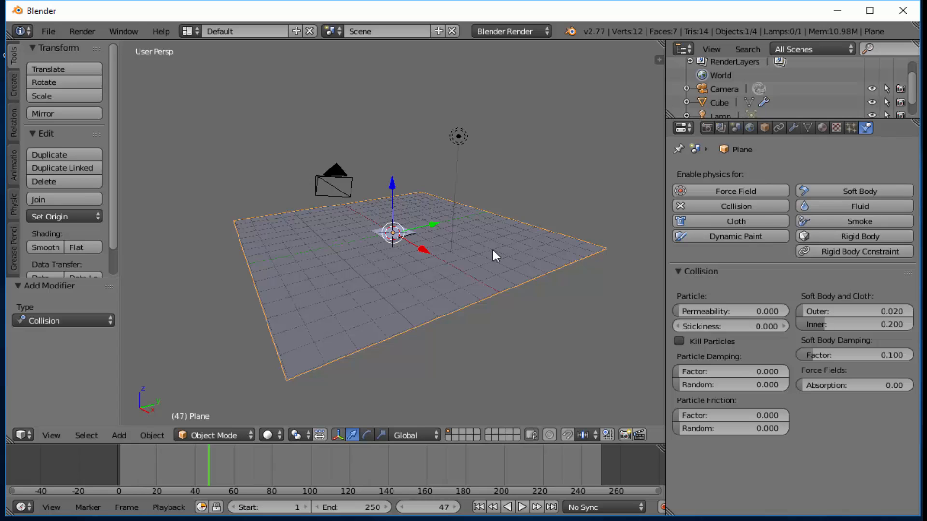
scroll(494, 250, up, 4)
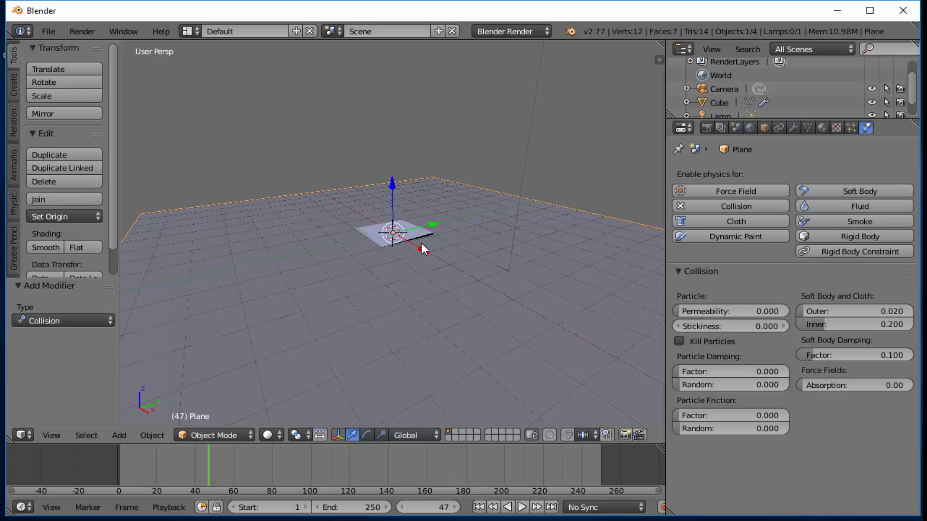
scroll(421, 243, up, 6)
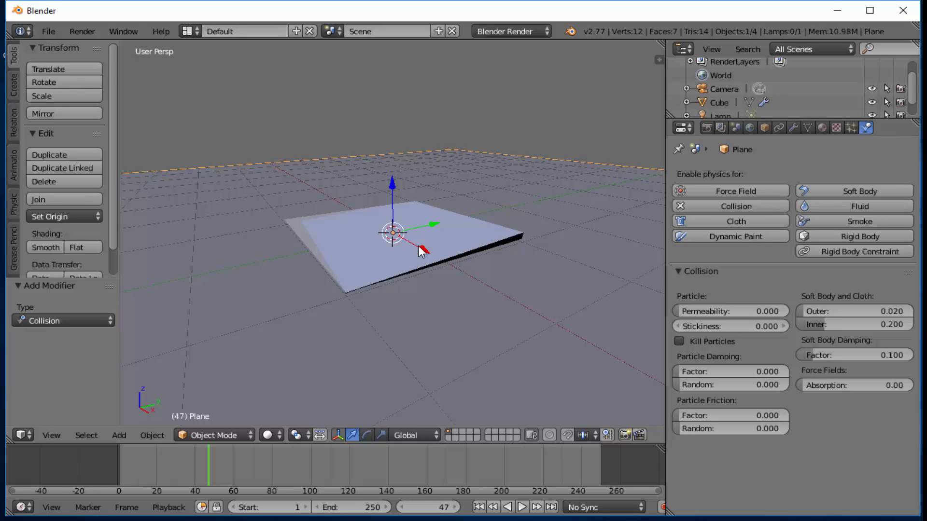
scroll(421, 251, down, 3)
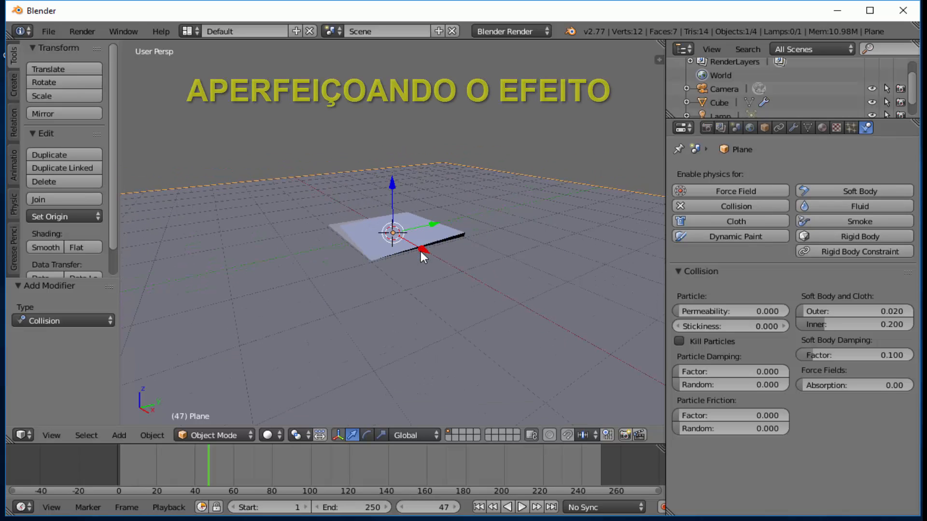
scroll(421, 251, up, 2)
scroll(421, 251, down, 4)
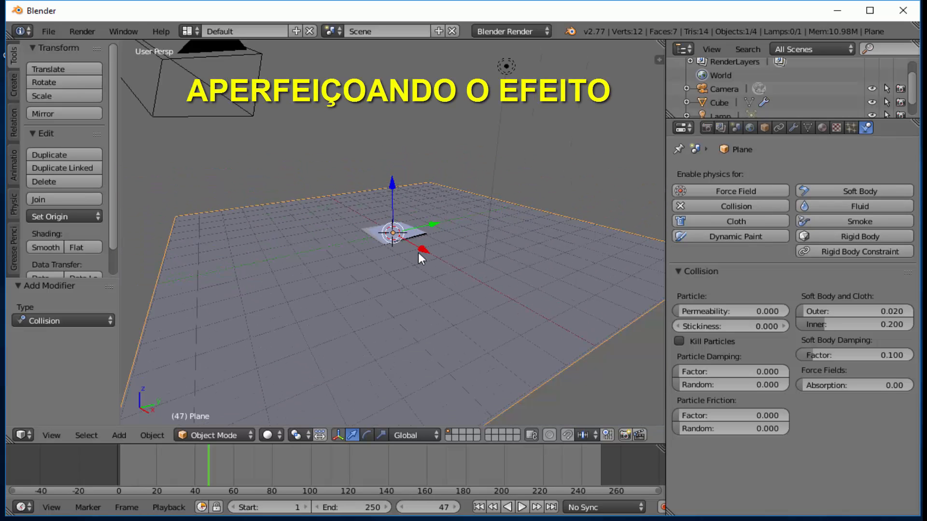
Step: Return to the first frame, select the cube and enter Edit Mode on it with wireframe display
click(119, 468)
right_click(393, 97)
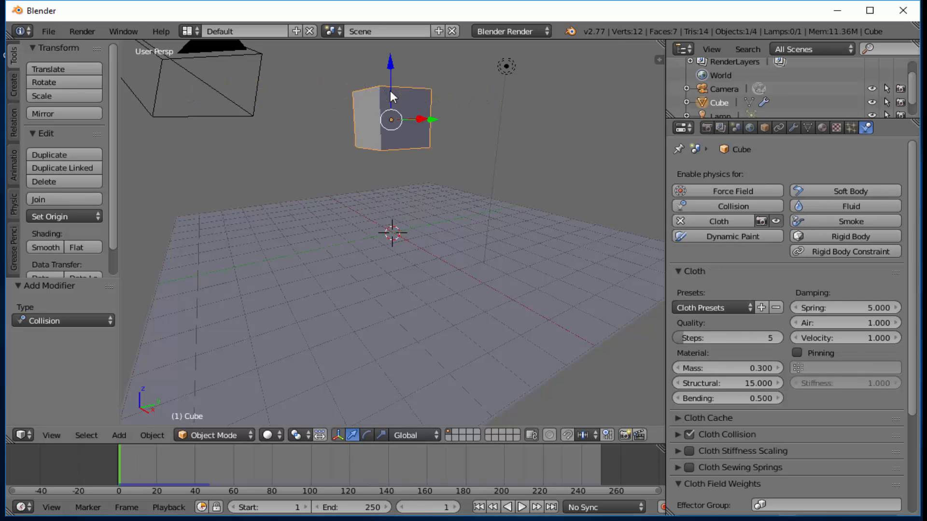
key(z)
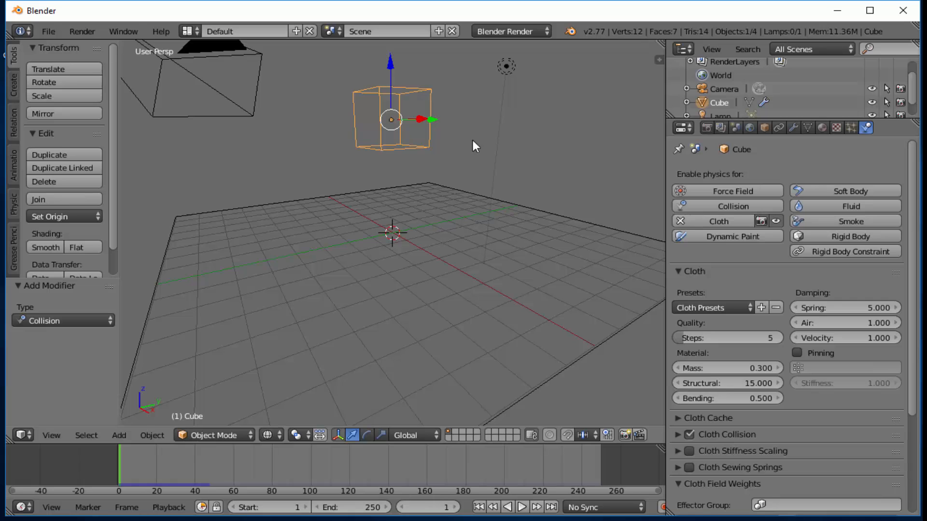
click(208, 437)
click(218, 404)
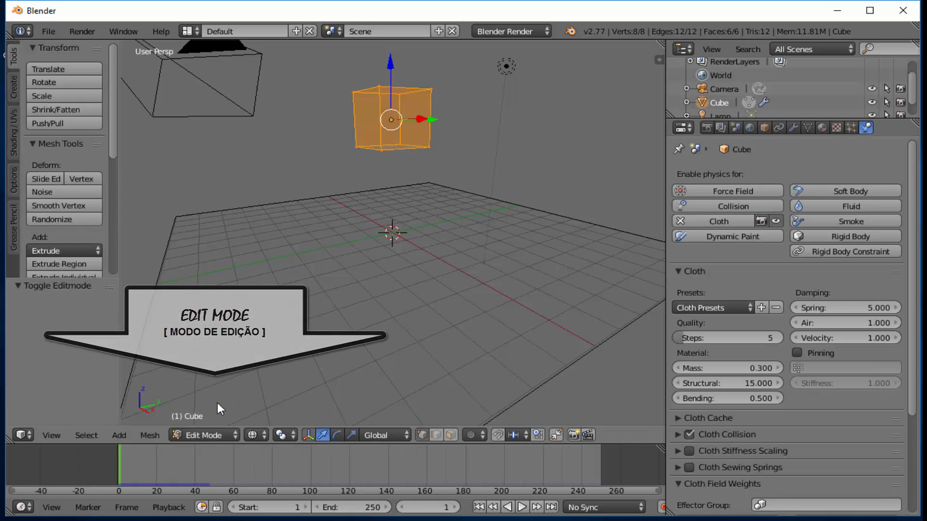
Step: Subdivide the whole cube mesh and set the number of cuts to 6
middle_drag(428, 145, 427, 186)
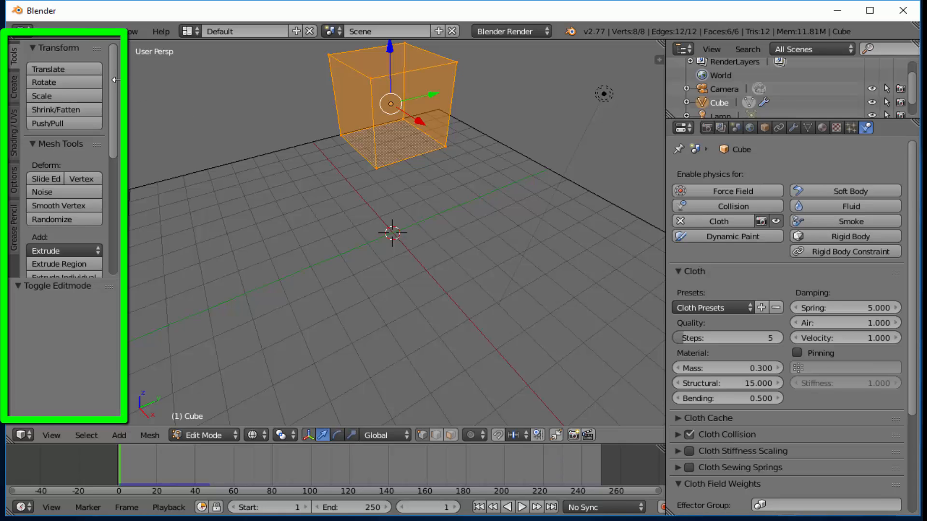
drag(112, 68, 101, 138)
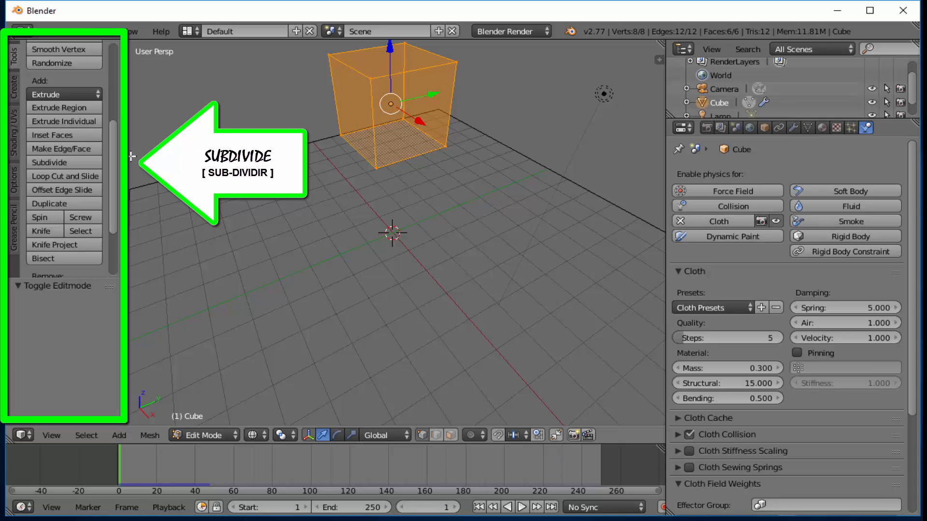
click(53, 162)
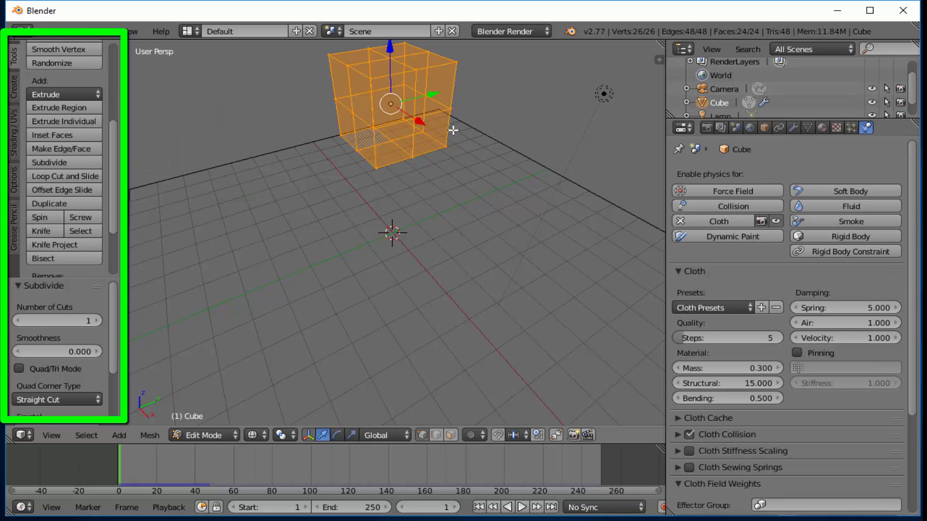
scroll(462, 147, up, 2)
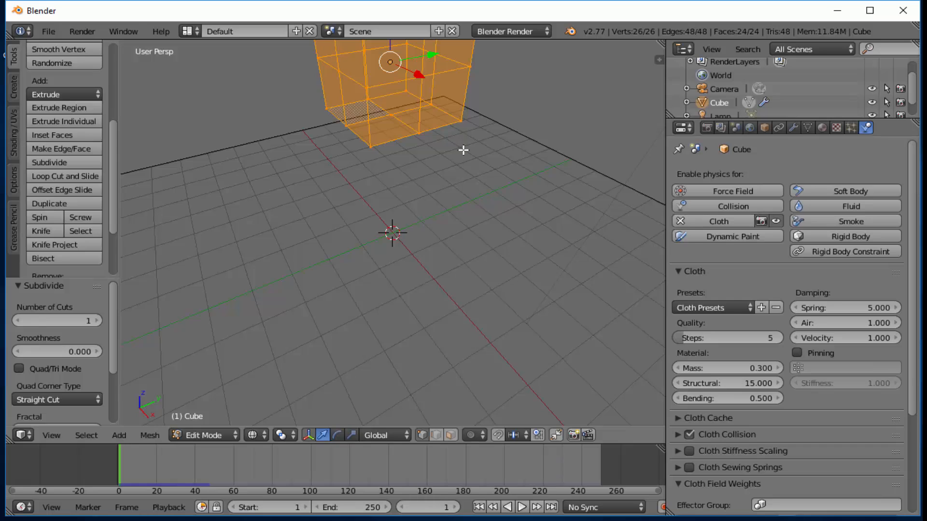
scroll(463, 150, up, 1)
scroll(463, 150, down, 4)
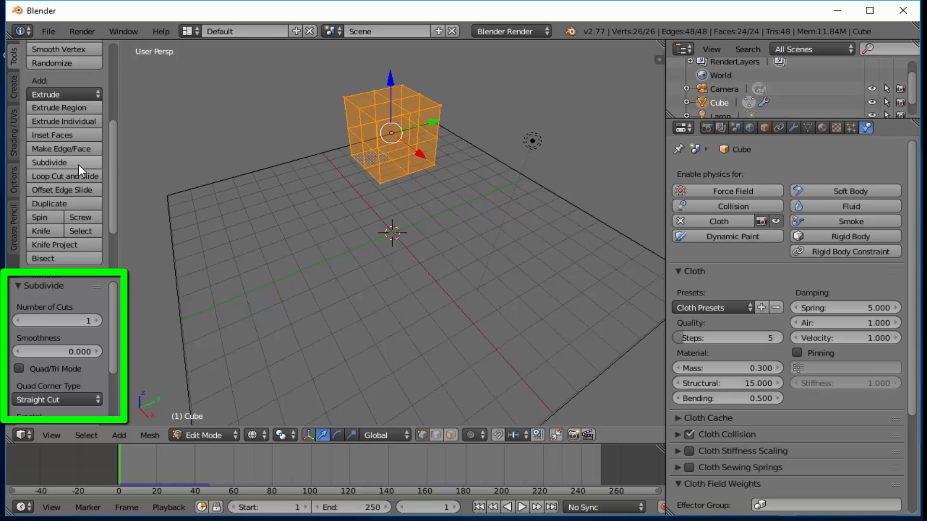
click(67, 321)
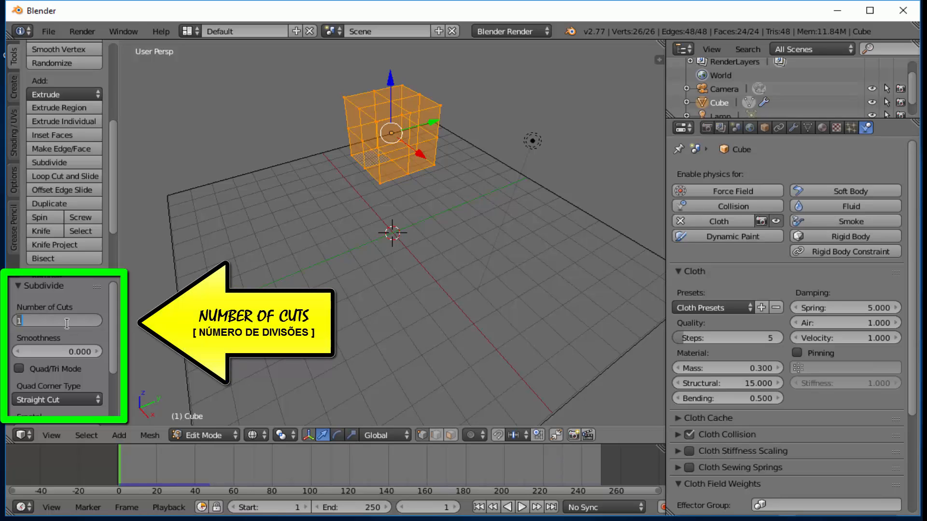
text(6)
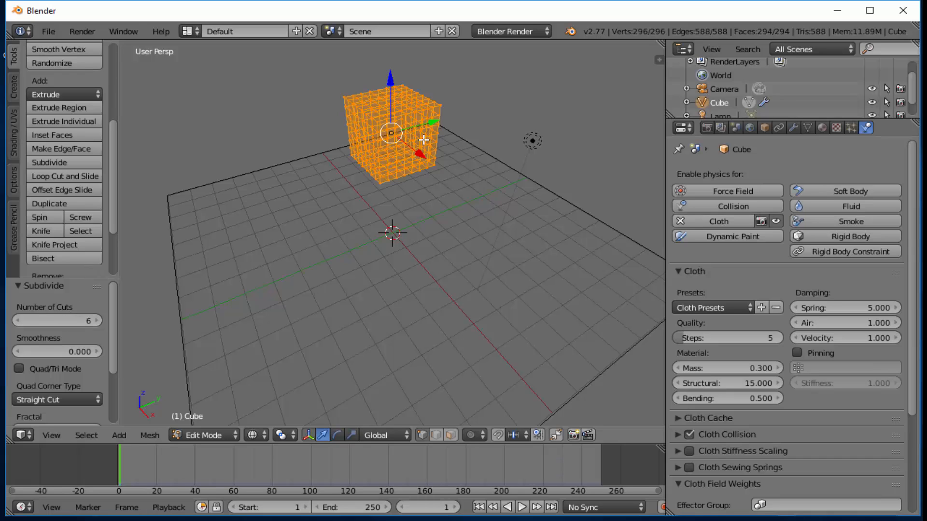
Step: Return to Object Mode with solid display, and remove and re-enable Cloth physics on the cube
key(z)
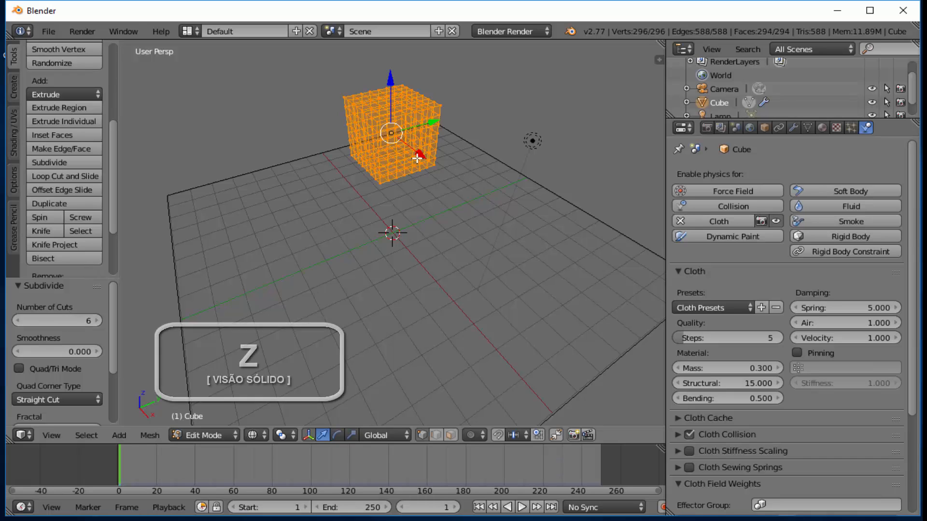
key(z)
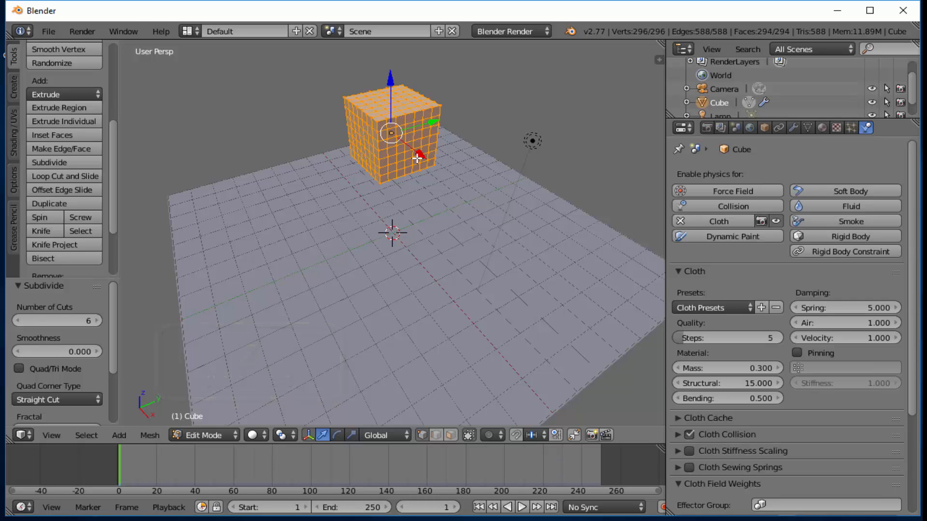
click(199, 433)
click(206, 419)
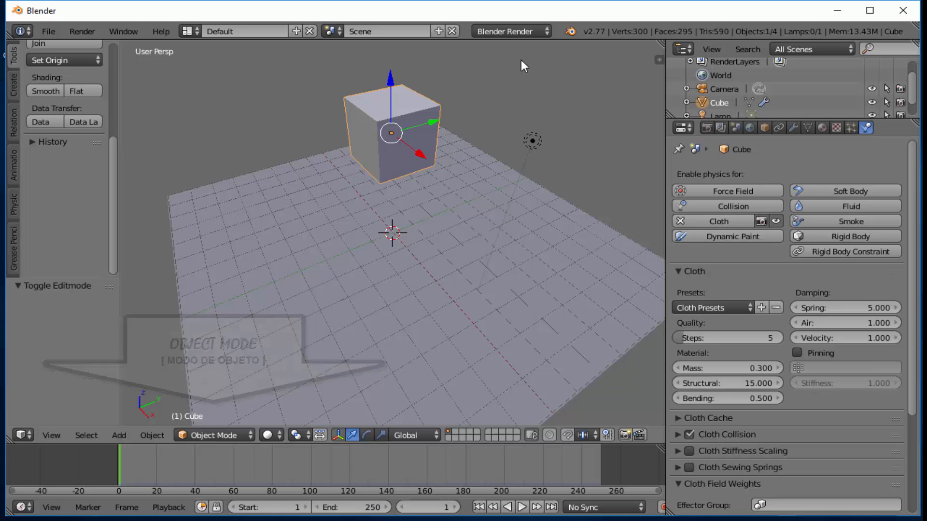
click(680, 222)
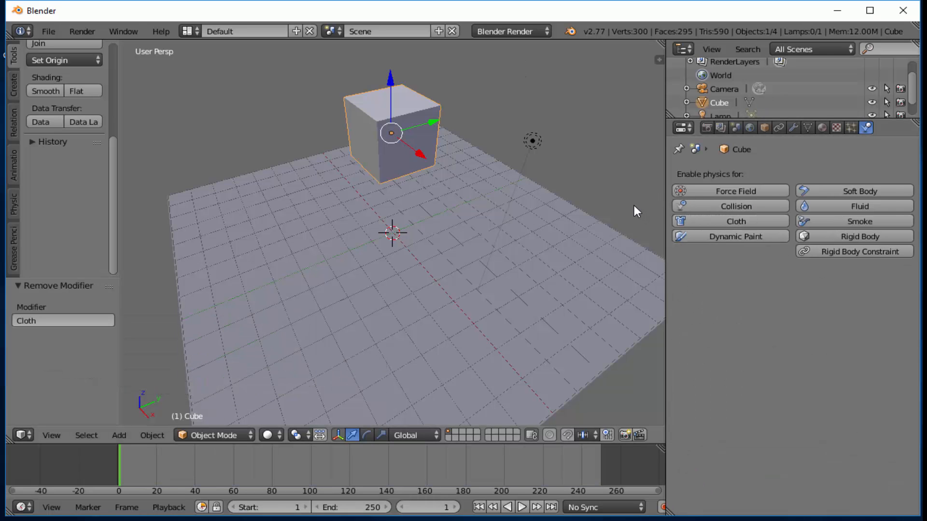
click(734, 222)
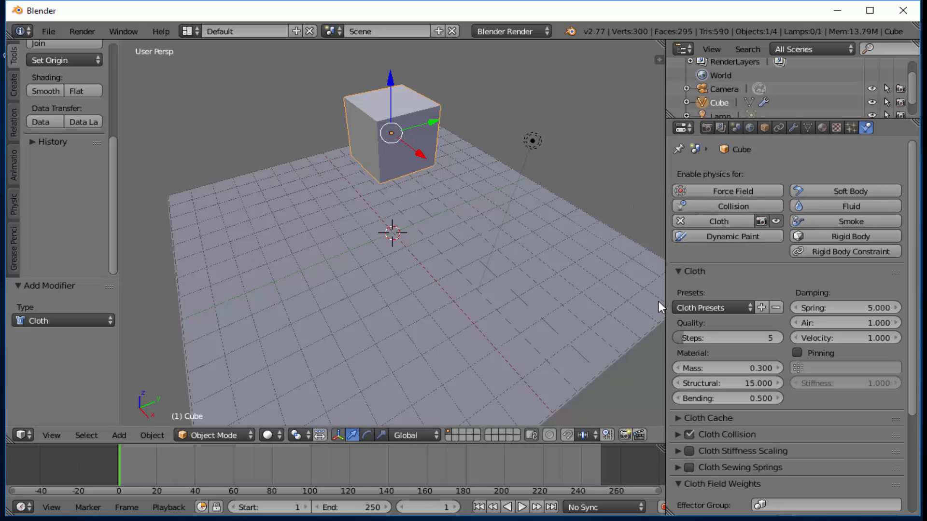
Step: Play the simulation to about frame 46 and inspect the subdivided cloth cube on the plane up close
scroll(528, 279, up, 5)
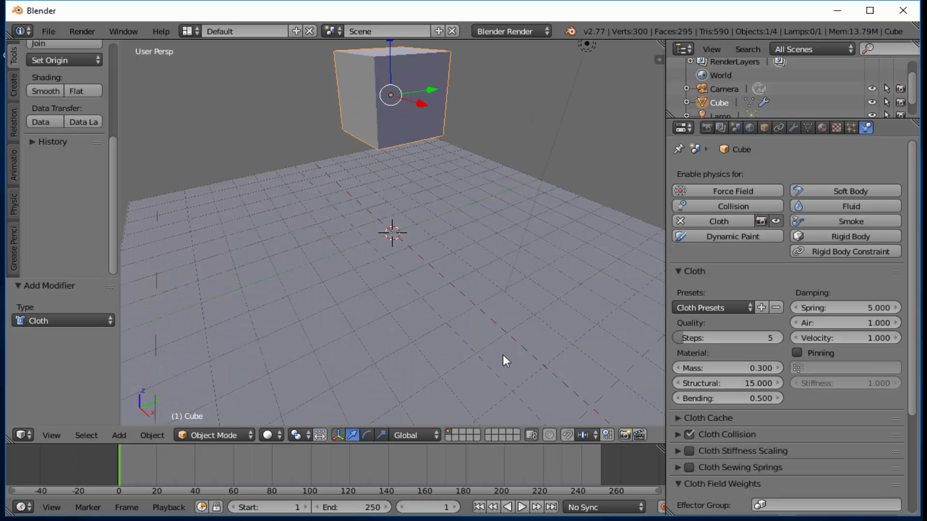
scroll(499, 387, down, 4)
click(521, 508)
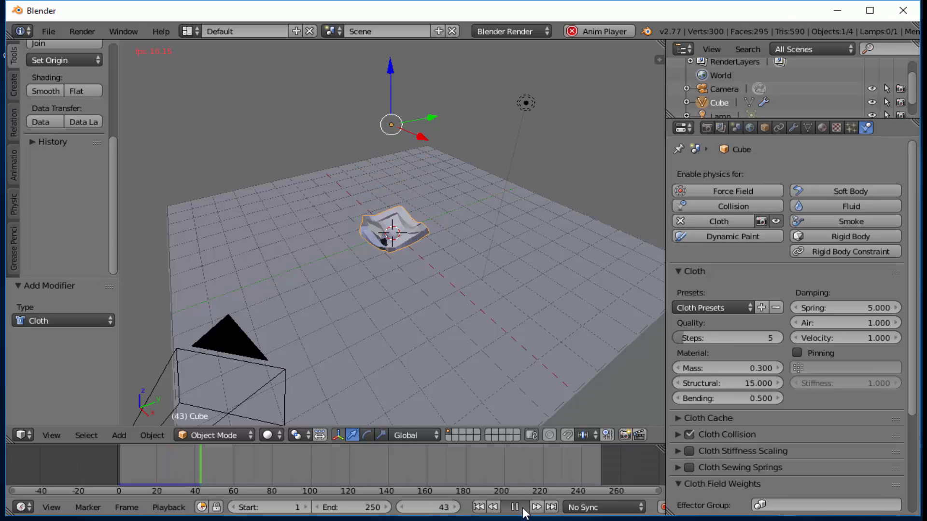
click(517, 508)
scroll(408, 267, up, 1)
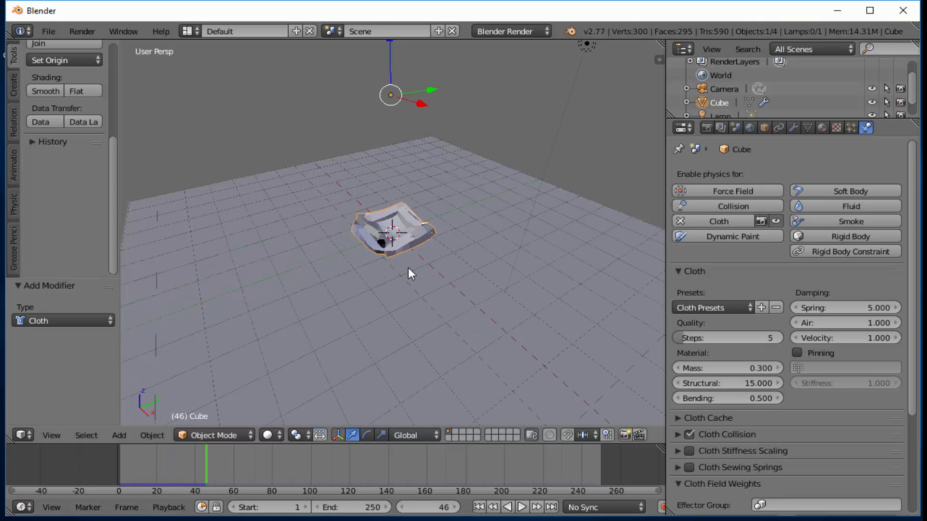
scroll(407, 268, up, 4)
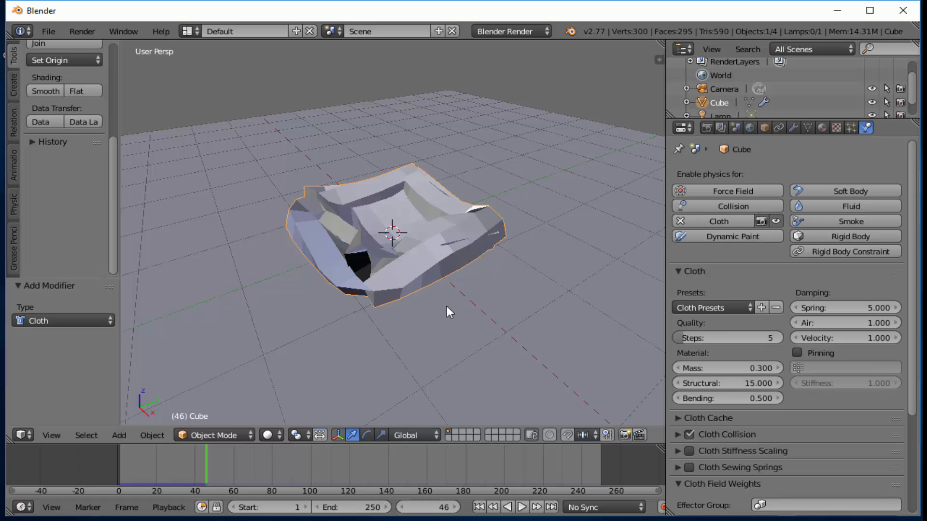
middle_drag(447, 306, 483, 294)
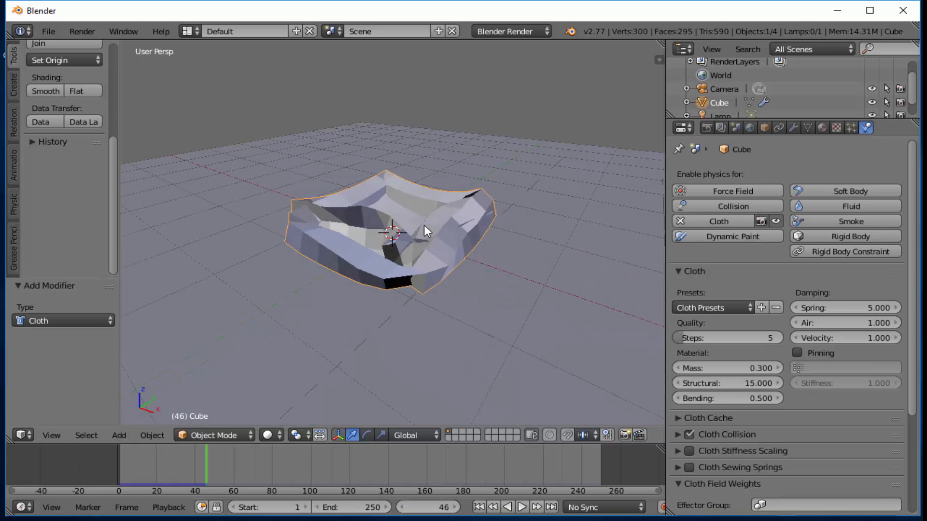
Step: Apply smooth shading to the cube and replay the simulation from the first frame to about frame 74, inspecting it from several distances
click(44, 88)
click(479, 507)
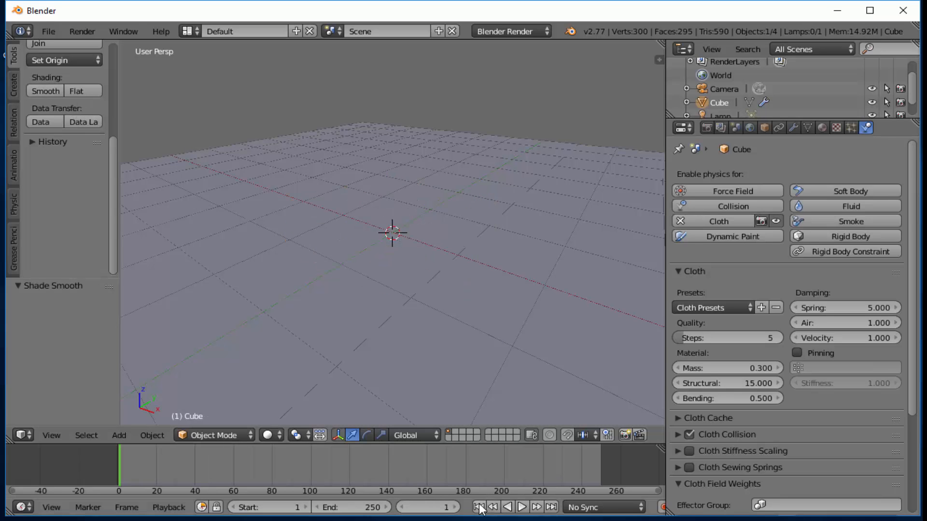
scroll(465, 365, down, 5)
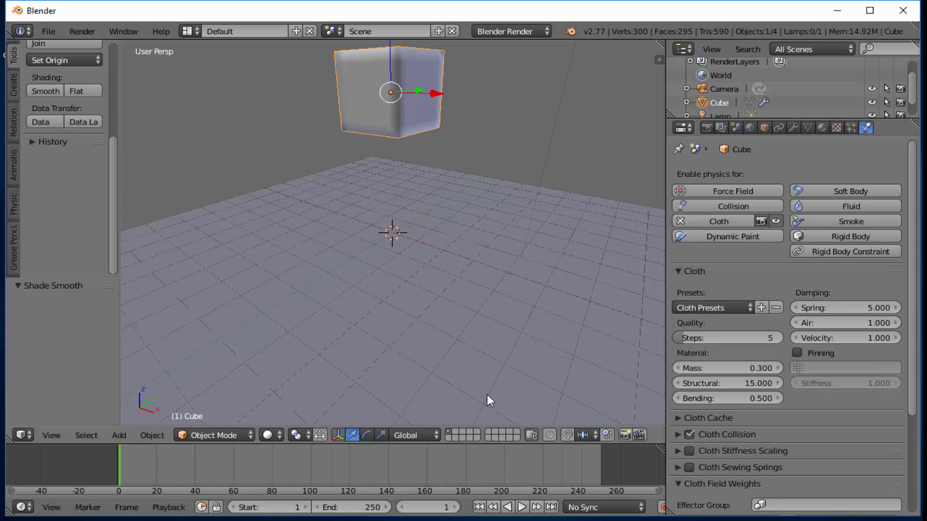
click(522, 507)
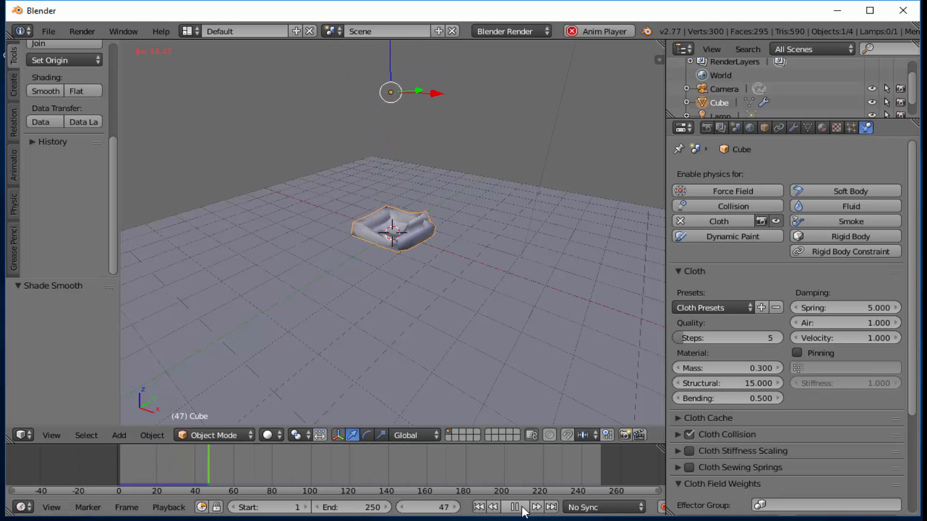
click(518, 508)
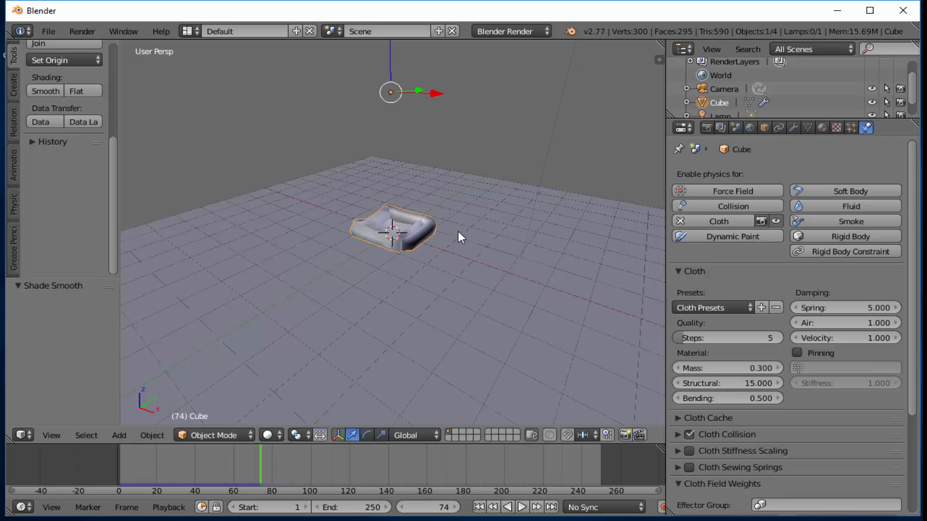
scroll(459, 232, down, 2)
scroll(461, 233, up, 2)
scroll(465, 236, down, 2)
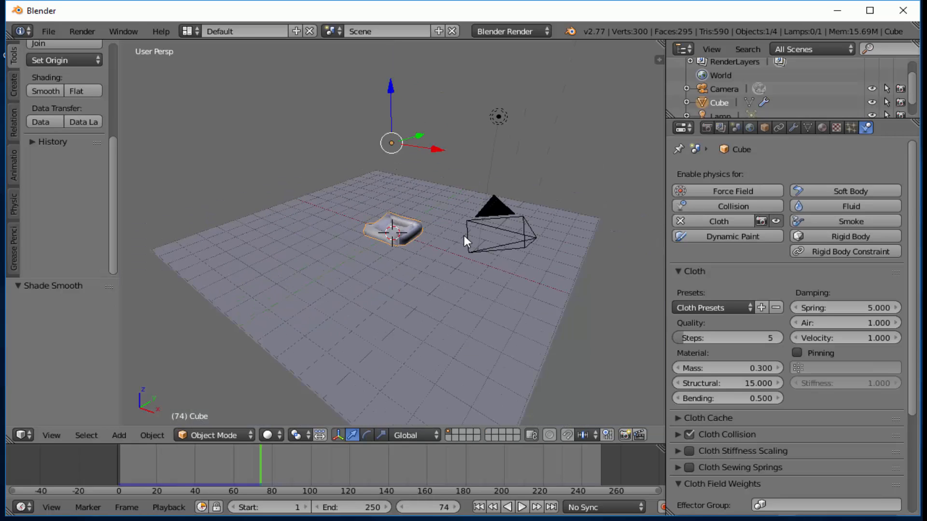
scroll(464, 236, down, 2)
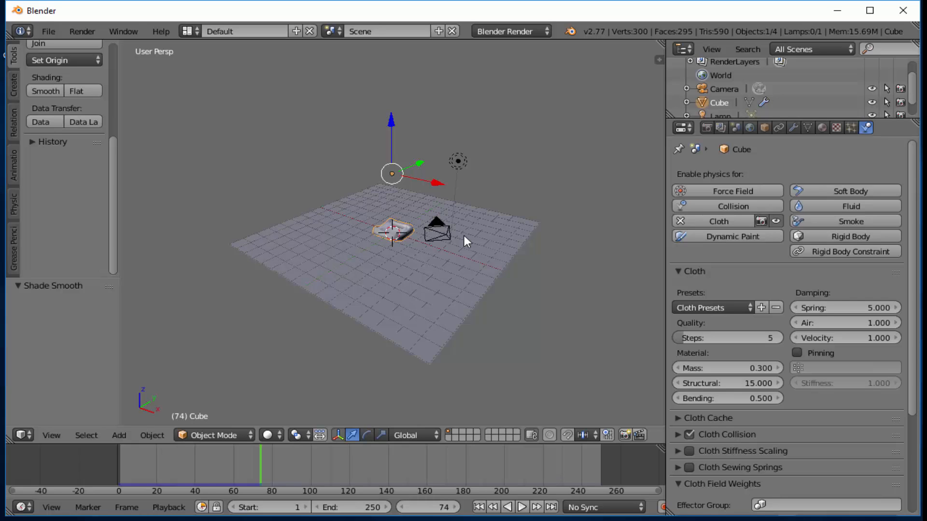
scroll(464, 235, up, 4)
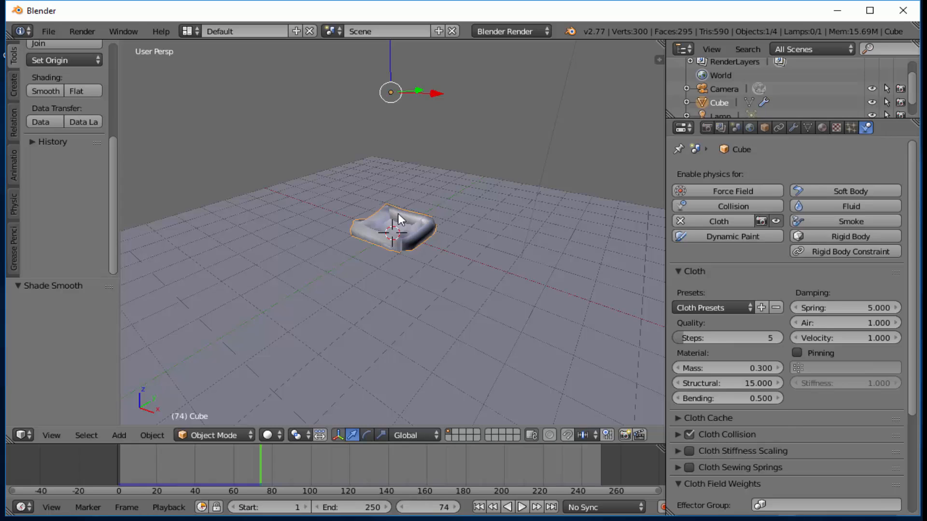
Step: Delete the cloth cube from the scene
right_click(398, 219)
right_click(399, 220)
key(x)
click(398, 217)
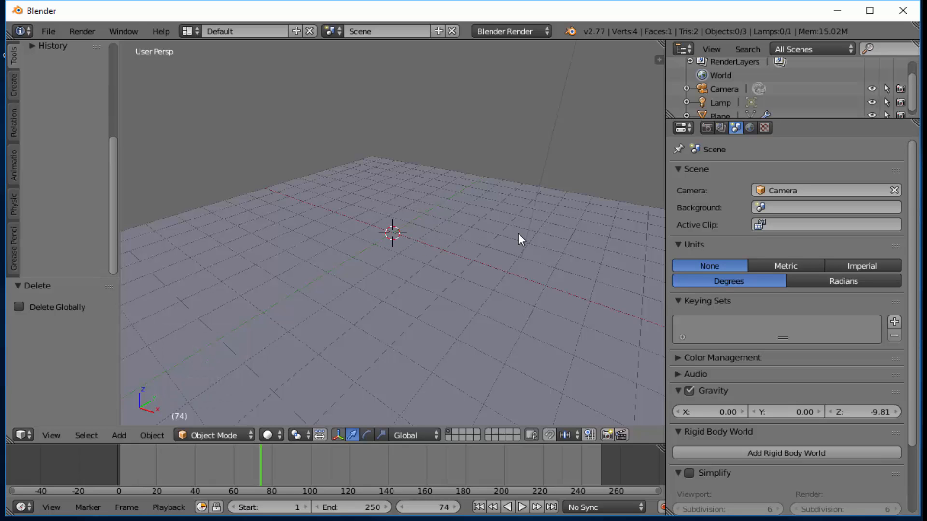
Step: Add a new plane mesh and raise it about 3.19 units along Z above the ground plane
key(shift+a)
mouse_move(517, 233)
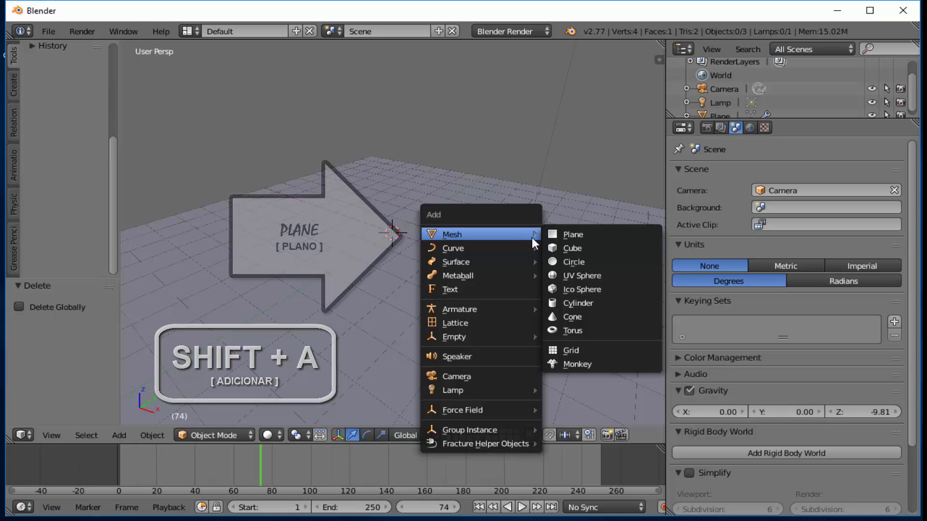
click(566, 235)
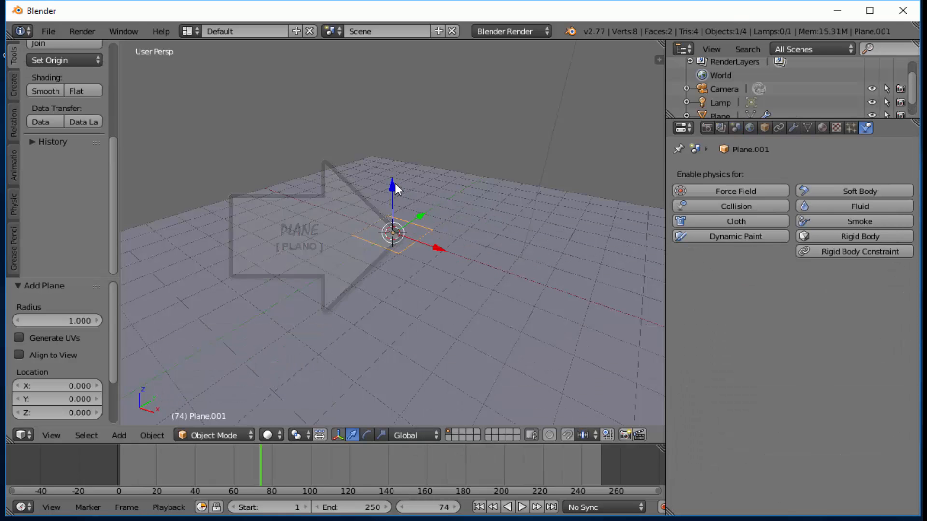
drag(392, 176, 404, 96)
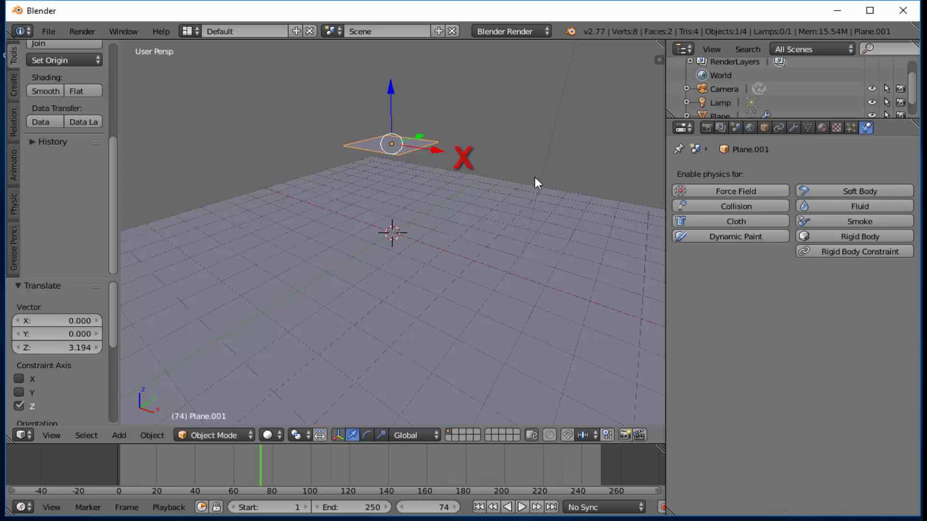
Step: Rotate the raised plane 90° about the X axis to stand upright and scale it up by about 1.853
key(r)
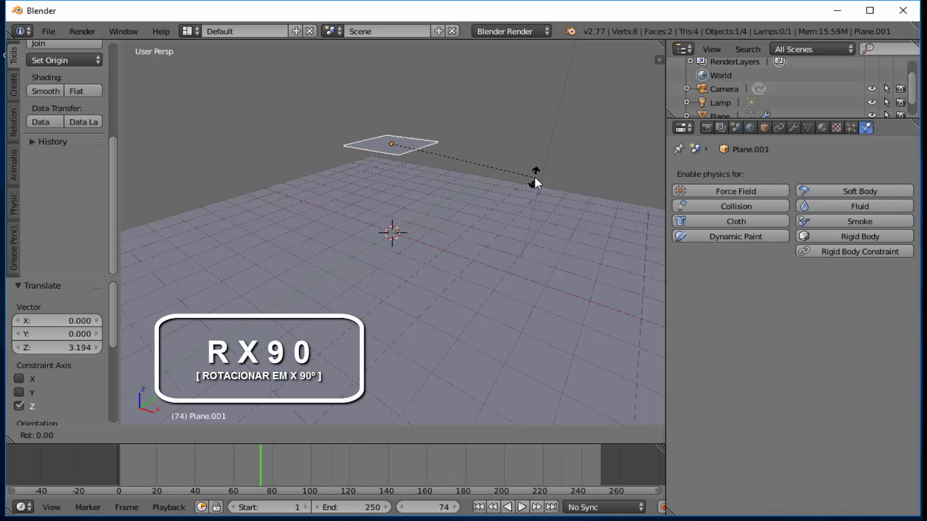
key(x)
text(90)
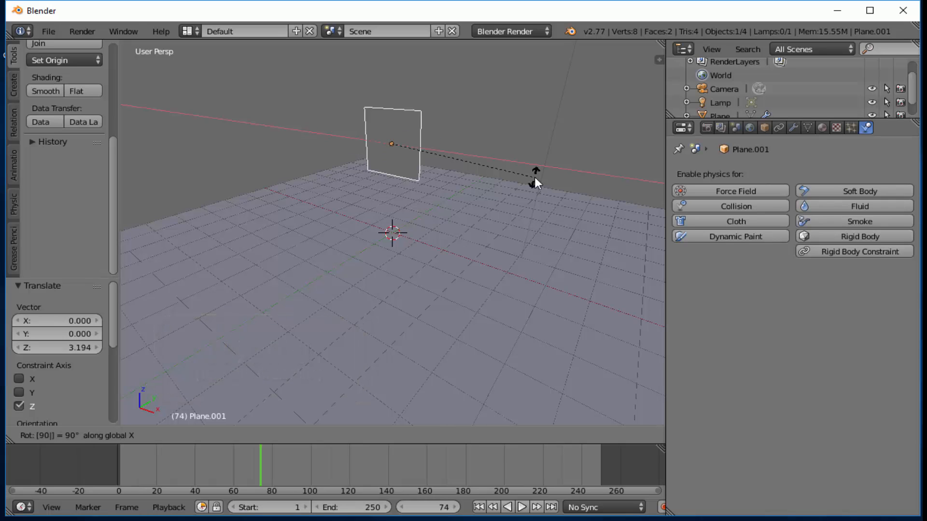
key(Return)
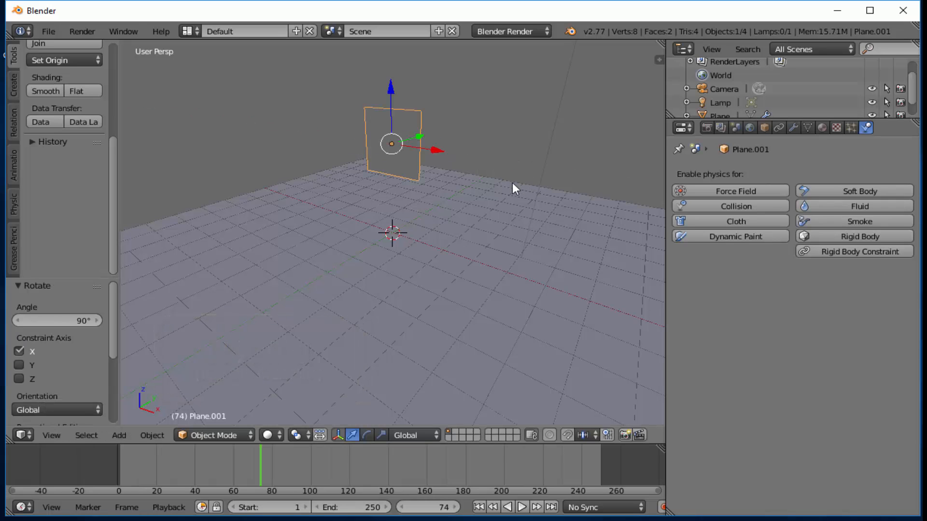
key(s)
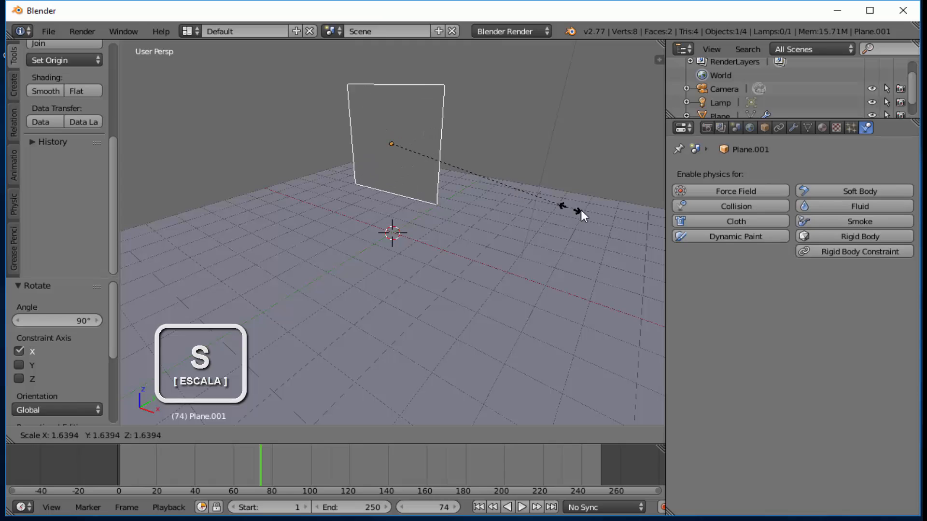
click(593, 215)
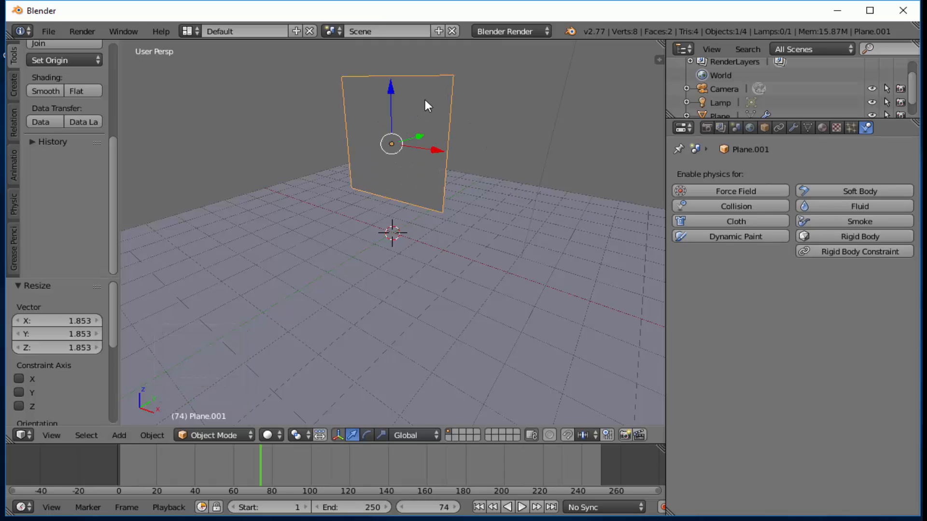
Step: Play the animation from the first frame to about frame 50 to check the upright plane without physics
click(478, 506)
click(522, 507)
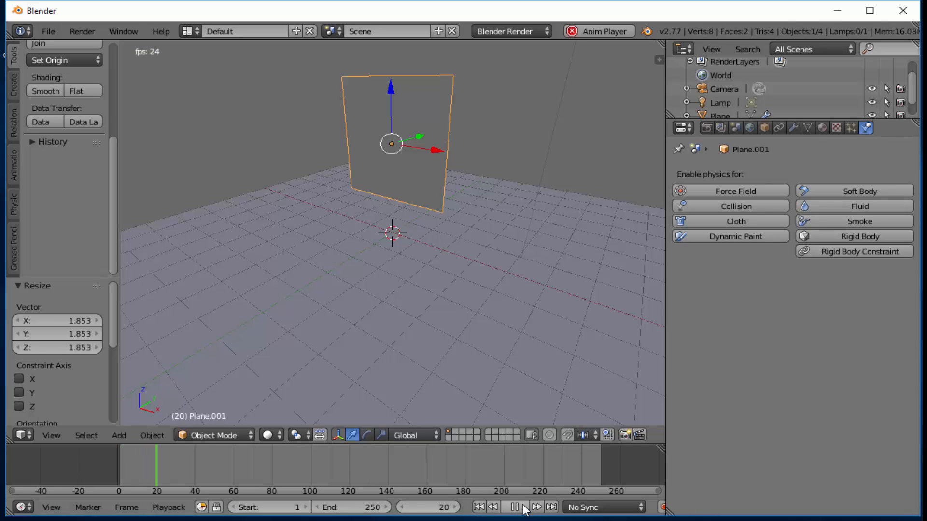
click(523, 506)
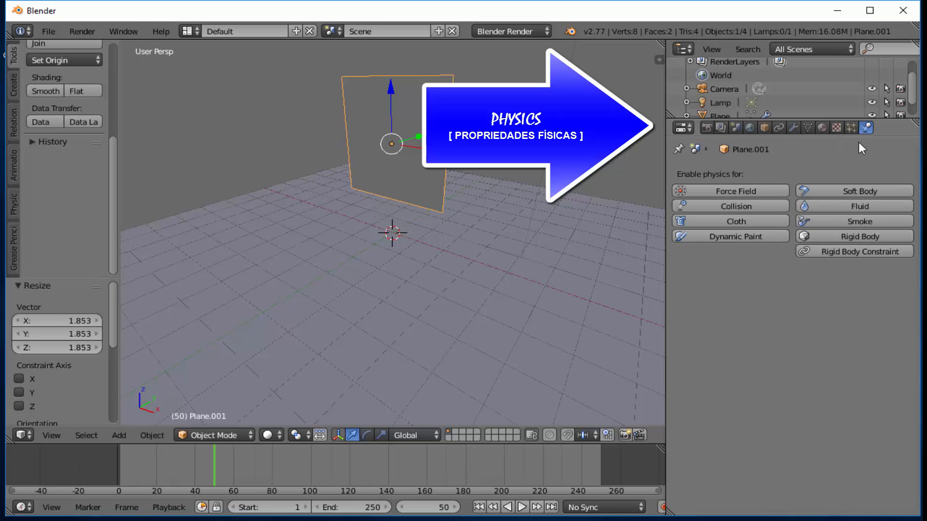
Step: Enable Cloth physics on the upright plane and play the simulation to about frame 38
click(726, 220)
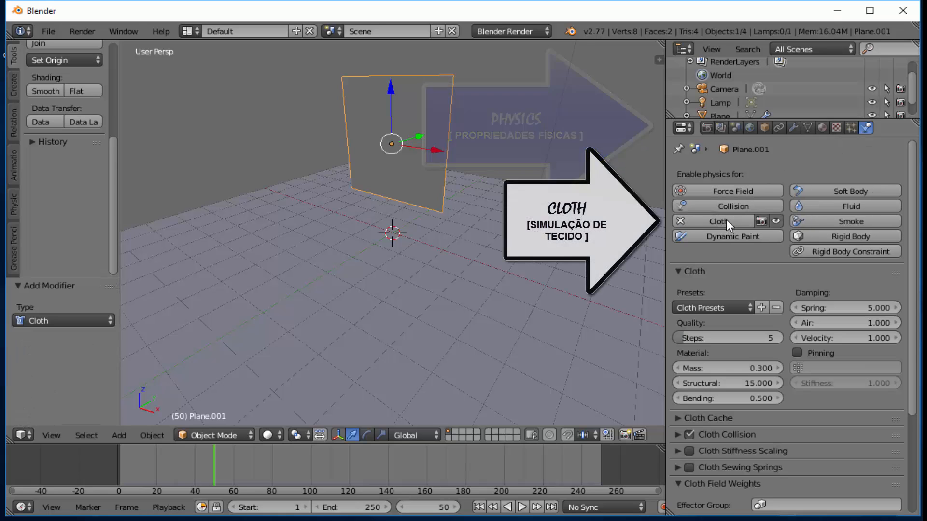
click(522, 507)
click(514, 508)
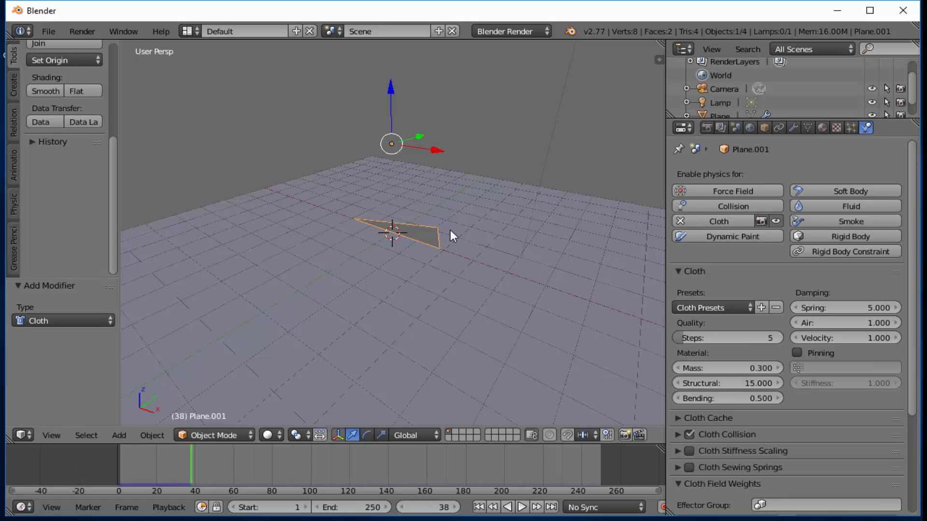
Step: Inspect the fallen cloth plane from closer and from above, checking the ground plane's collision settings and reselecting the cloth plane
scroll(451, 245, down, 1)
scroll(451, 244, up, 6)
middle_drag(505, 319, 433, 237)
right_click(434, 235)
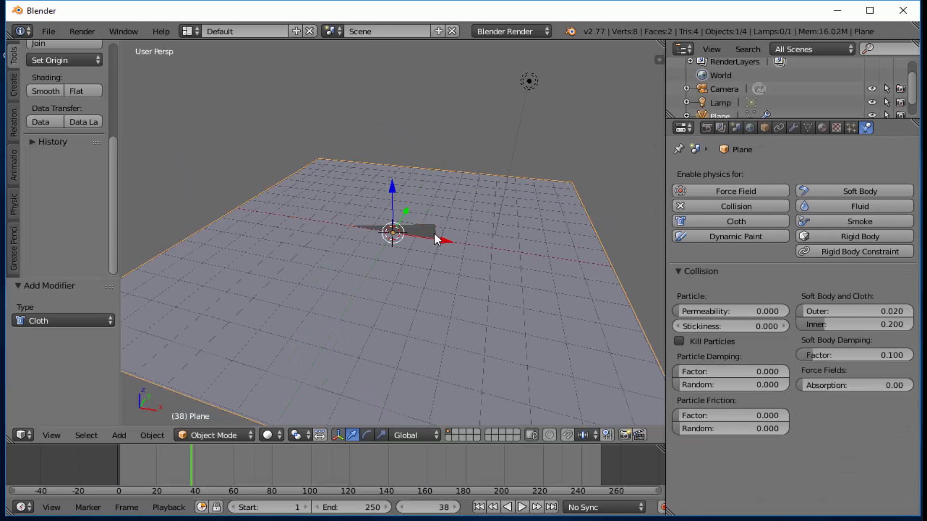
right_click(429, 229)
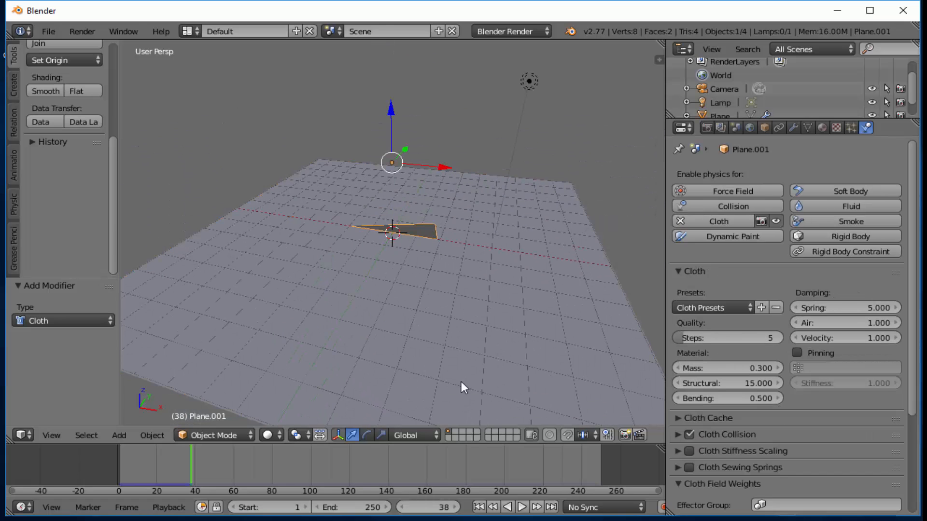
Step: Return to the first frame and check the cloth plane's geometry in wireframe before restoring solid display
click(478, 507)
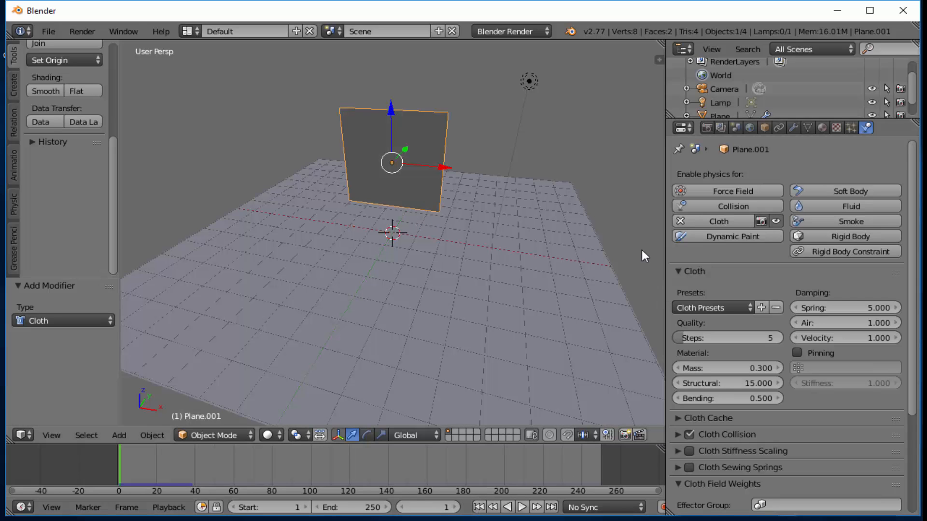
key(z)
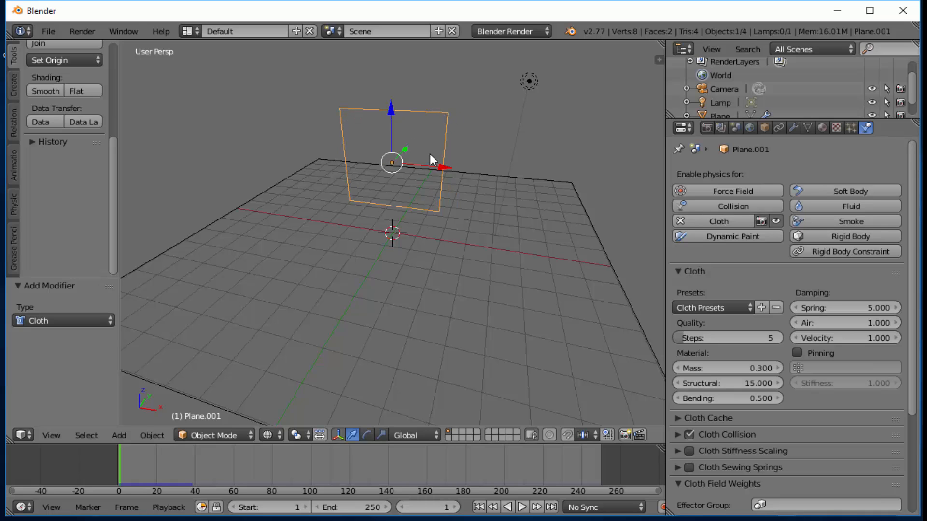
key(z)
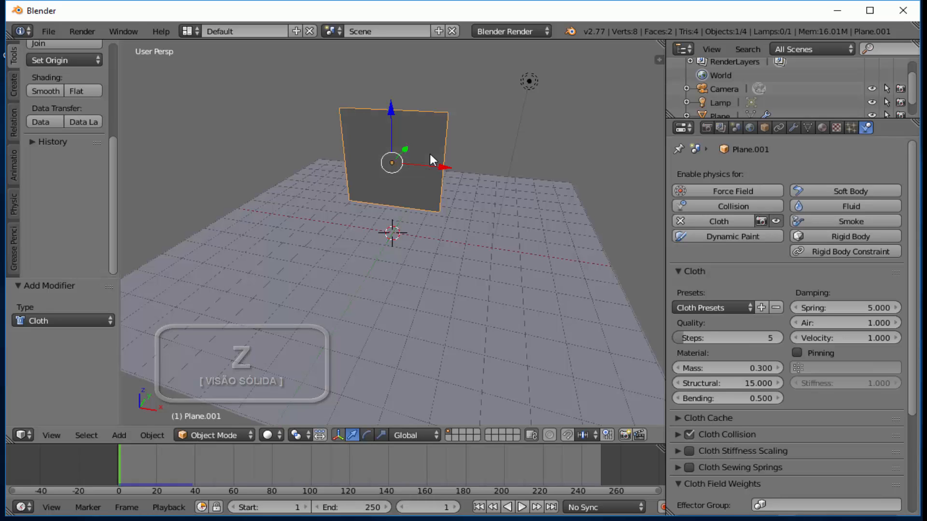
Step: Subdivide the upright plane's mesh with 20 cuts in Edit Mode and return to Object Mode
click(220, 430)
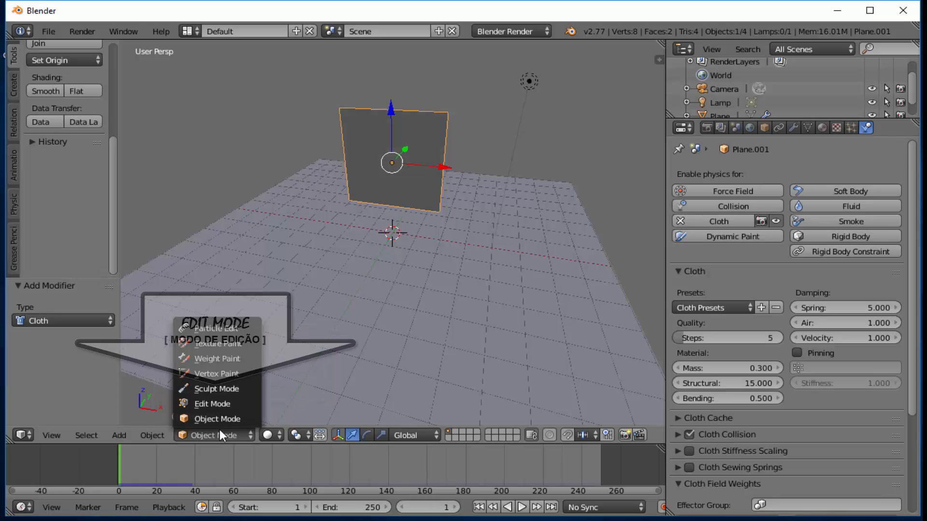
click(225, 406)
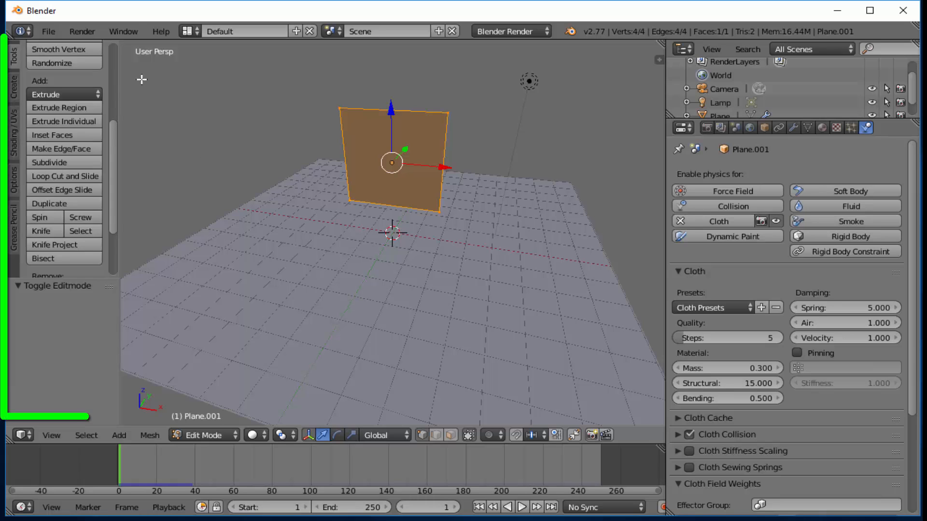
scroll(116, 144, down, 1)
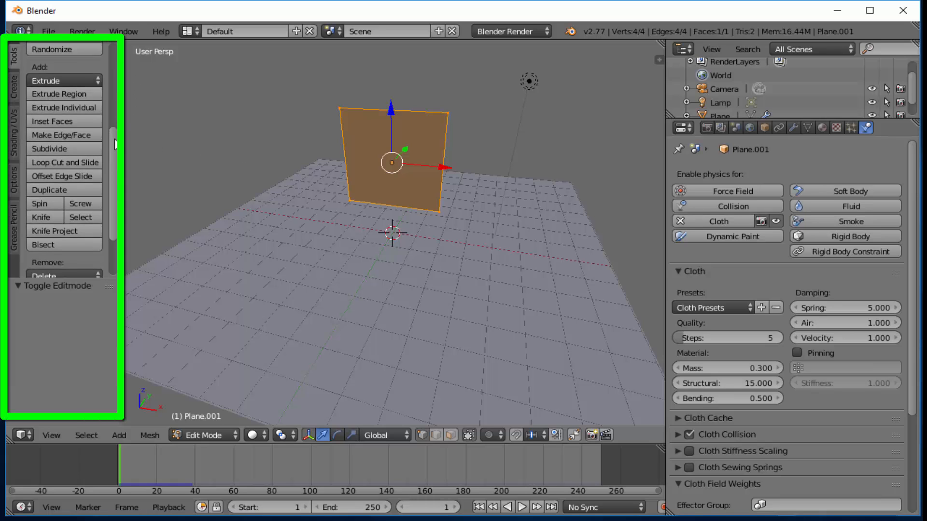
scroll(115, 144, down, 3)
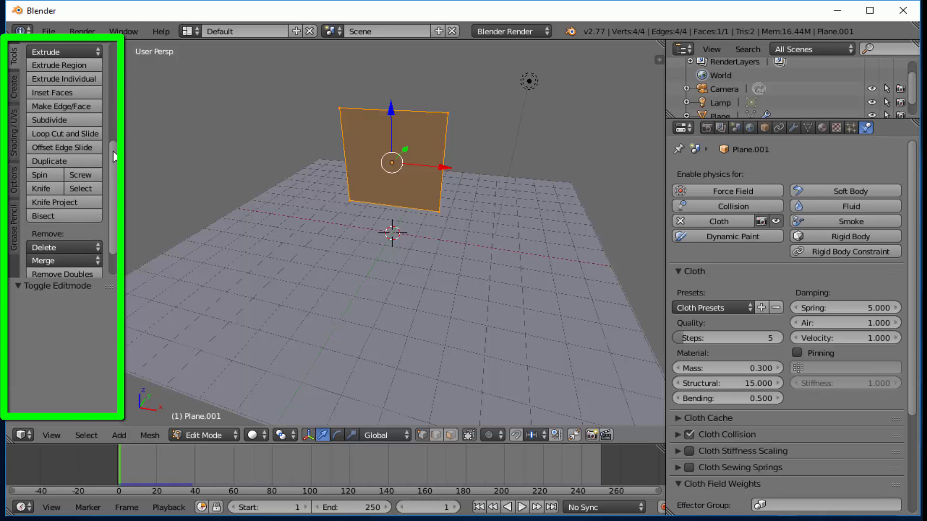
click(51, 115)
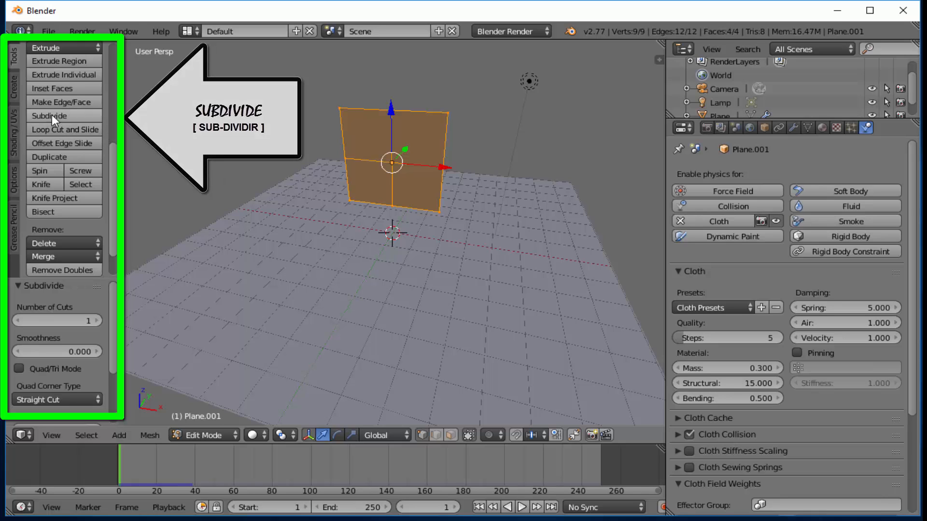
click(45, 320)
text(20)
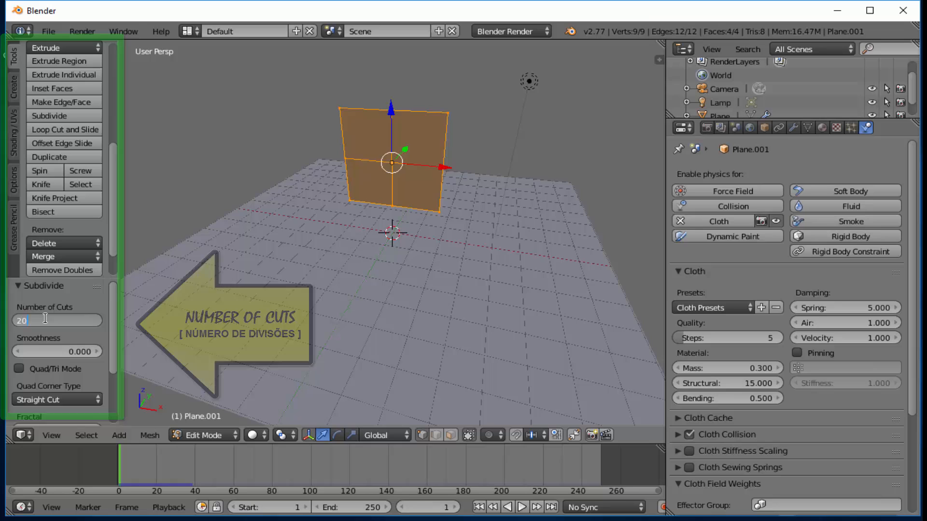
key(Return)
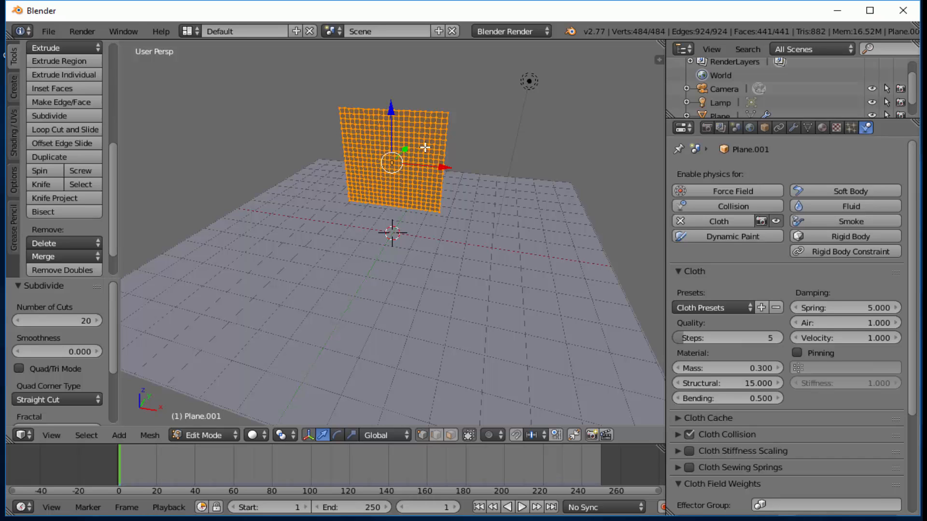
click(190, 435)
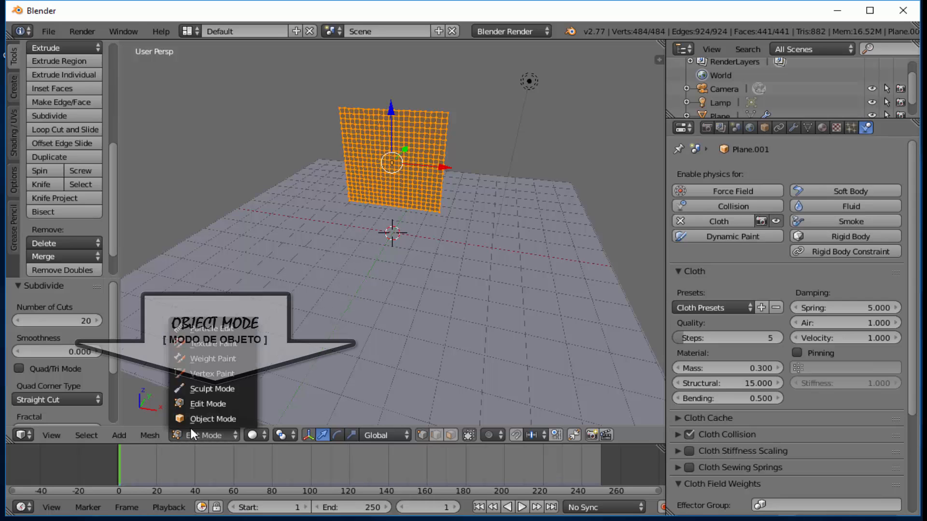
click(195, 419)
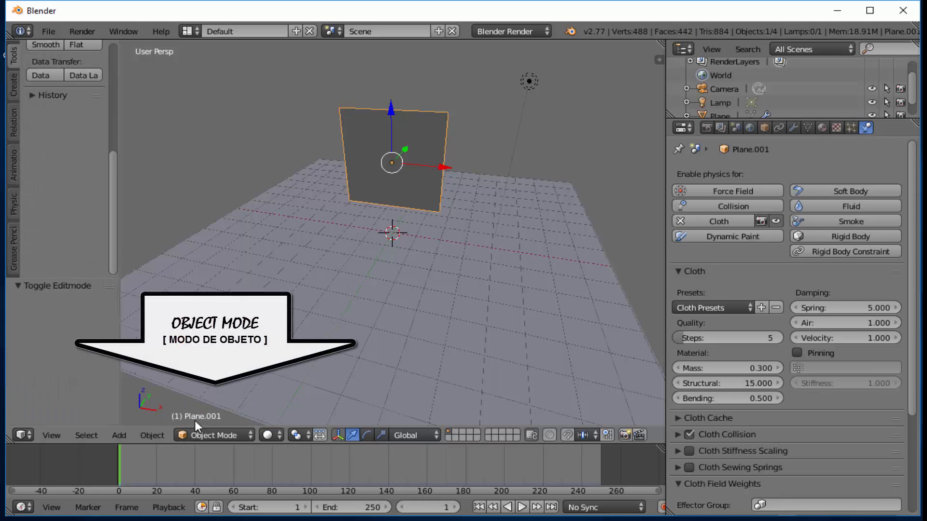
Step: Play the subdivided plane's cloth simulation to about frame 35, inspect the folds up close, and return to the first frame
click(522, 511)
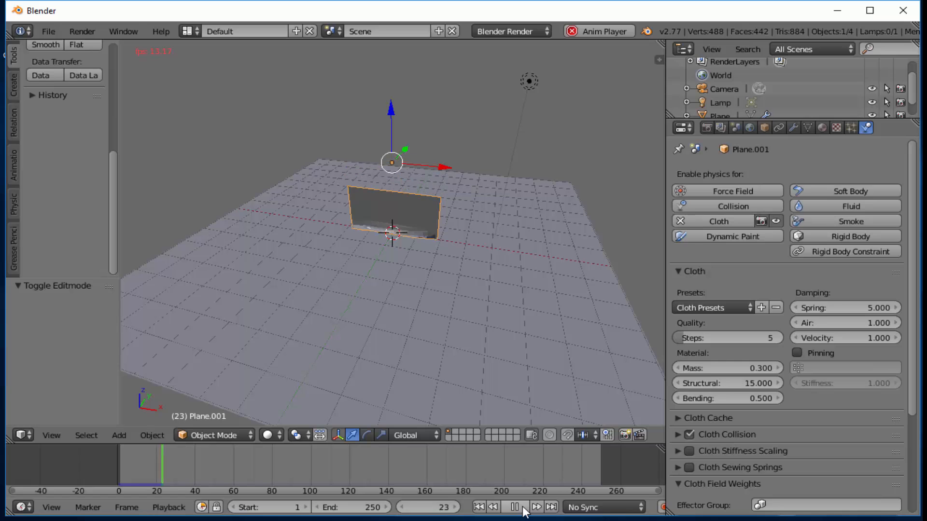
click(516, 507)
scroll(433, 245, down, 3)
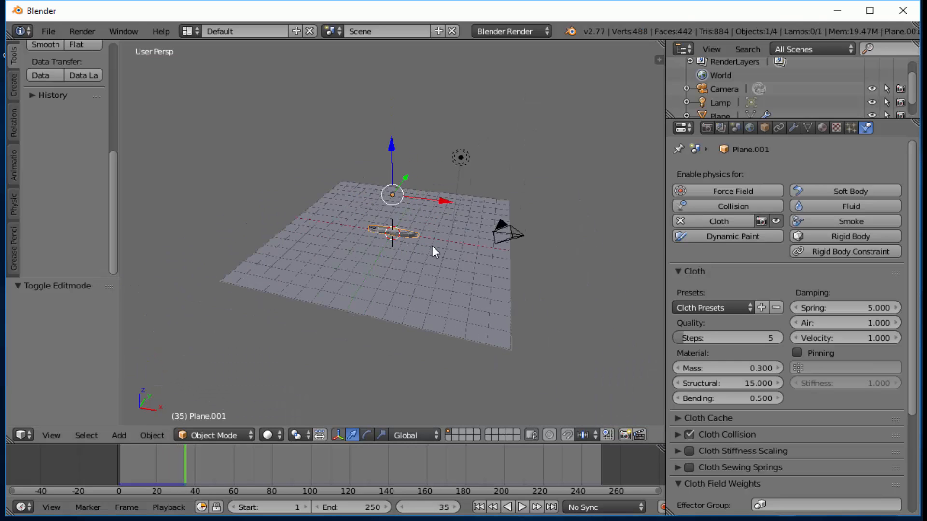
scroll(433, 245, up, 10)
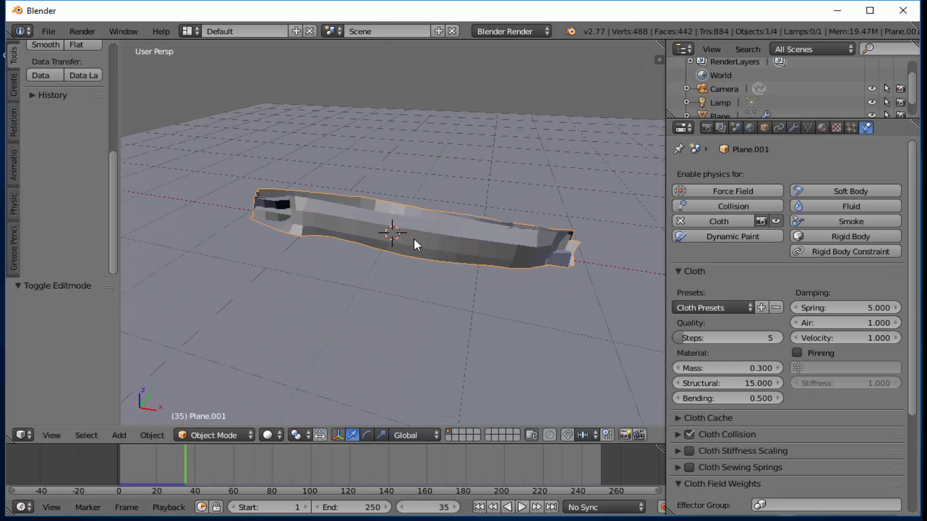
click(479, 507)
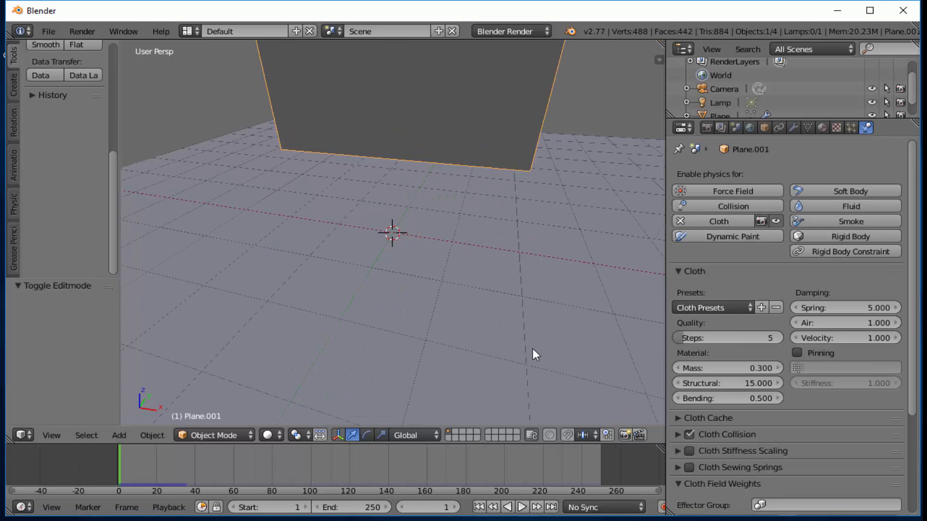
Step: Tilt the upright cloth plane about -10° around the X axis
scroll(532, 349, down, 6)
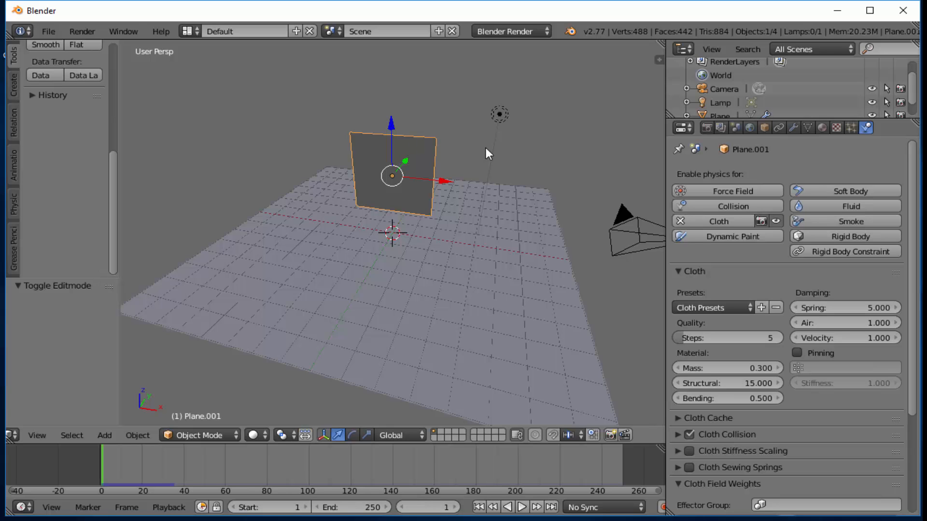
key(r)
key(x)
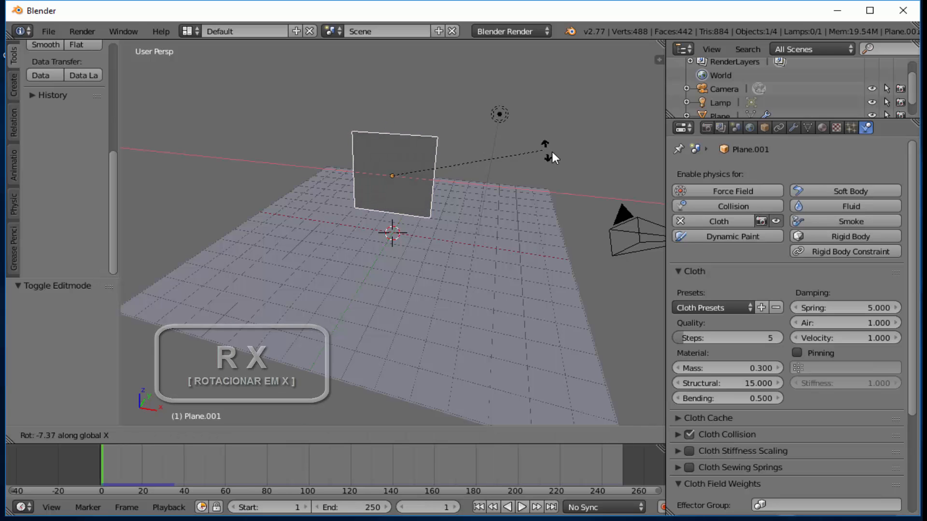
click(560, 161)
Step: Play the tilted plane's cloth simulation to about frame 37, inspect the crumpled result, and return to the first frame
middle_drag(560, 160, 460, 173)
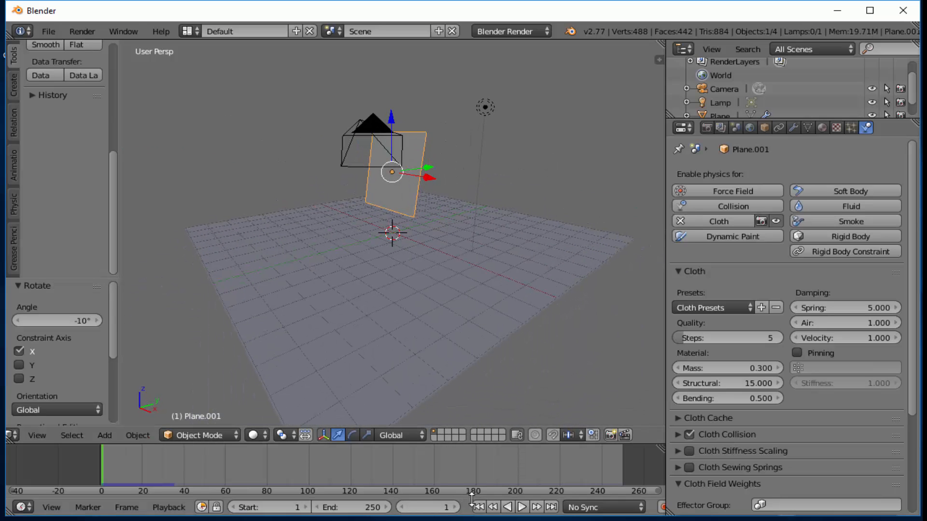
click(522, 507)
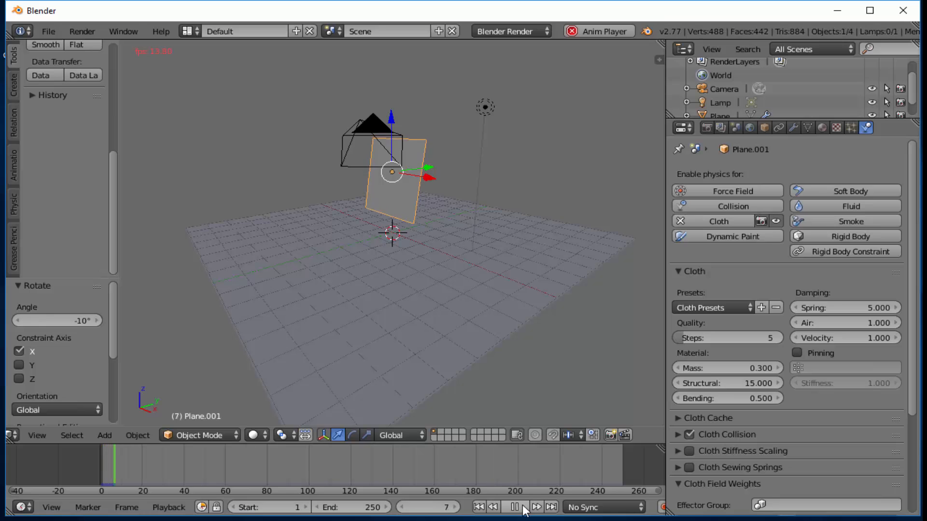
scroll(445, 267, up, 3)
scroll(445, 265, up, 8)
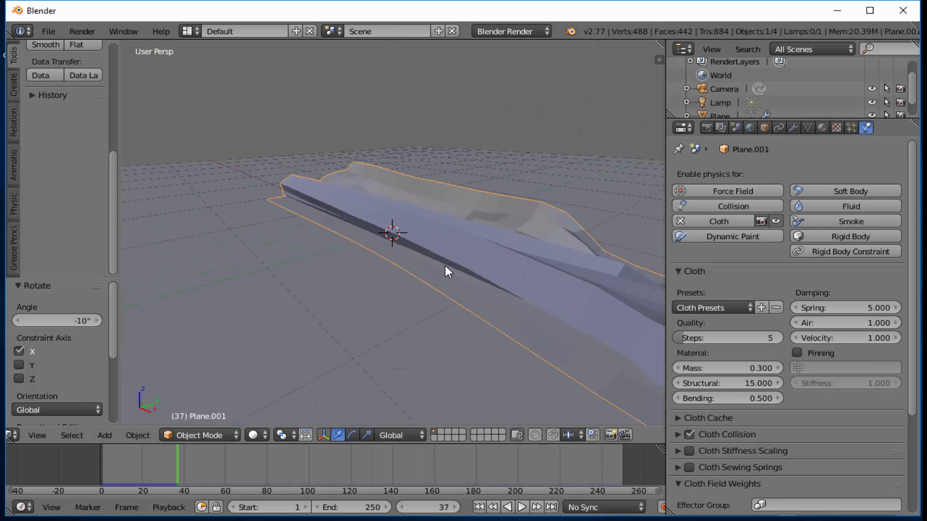
scroll(453, 280, down, 1)
scroll(458, 292, down, 3)
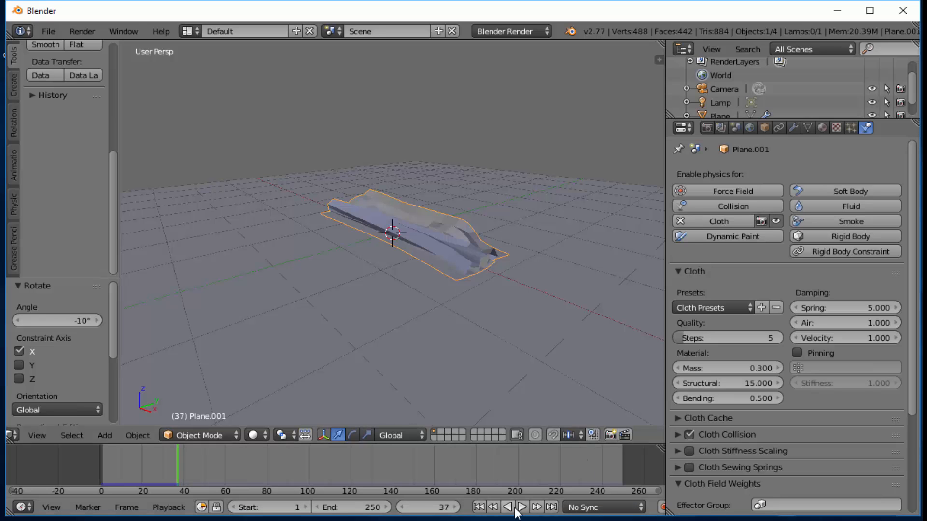
click(480, 507)
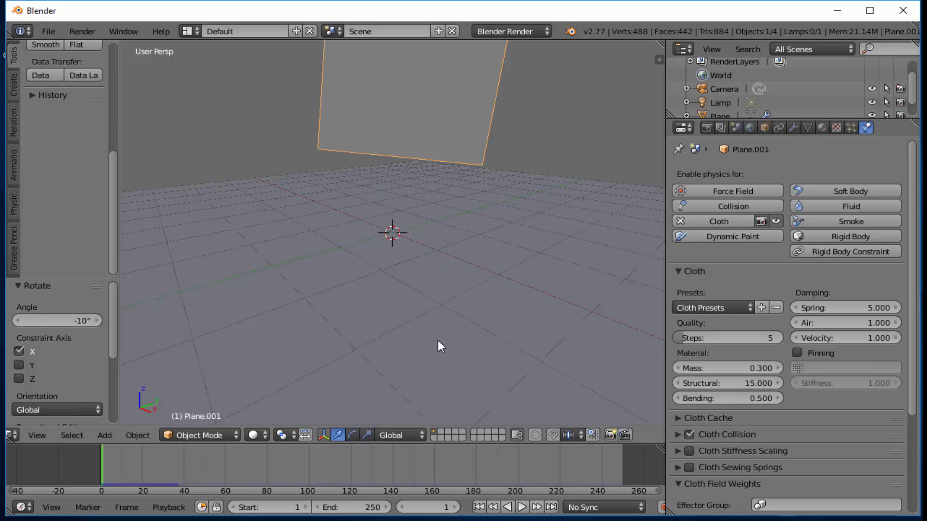
scroll(439, 341, down, 4)
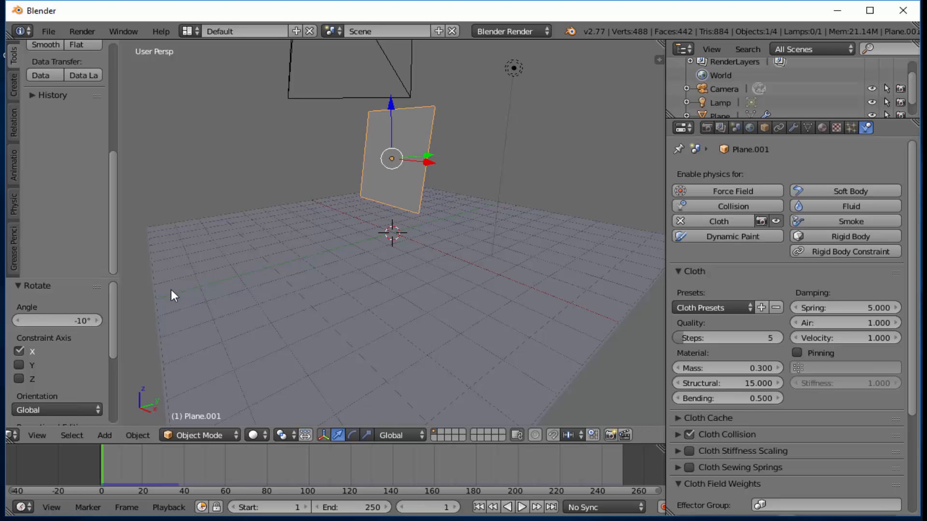
Step: Set the viewport to the front orthographic view, facing the upright cloth plane
click(38, 433)
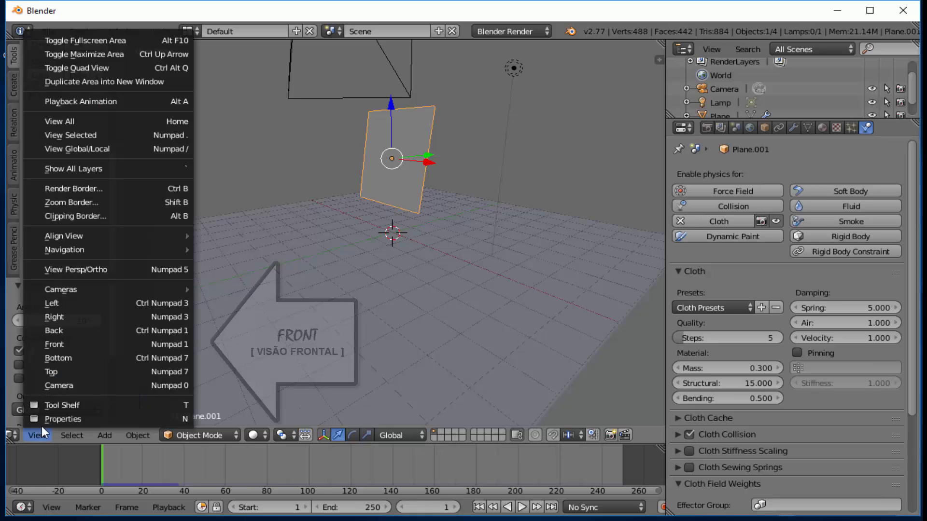
click(72, 344)
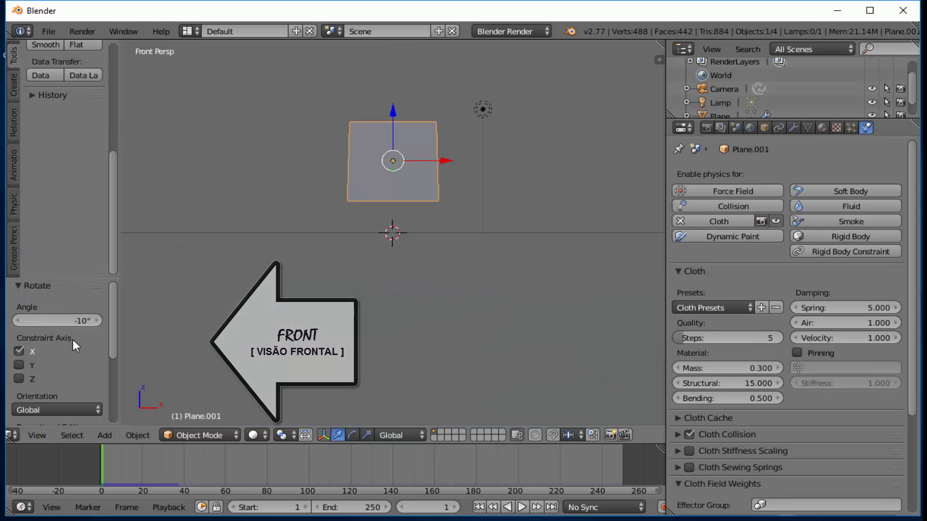
click(43, 435)
click(114, 269)
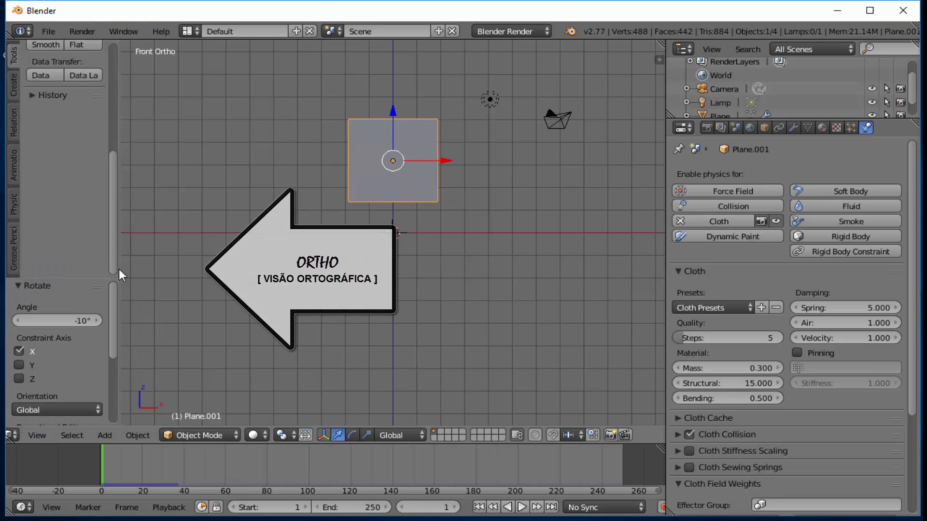
scroll(425, 264, up, 1)
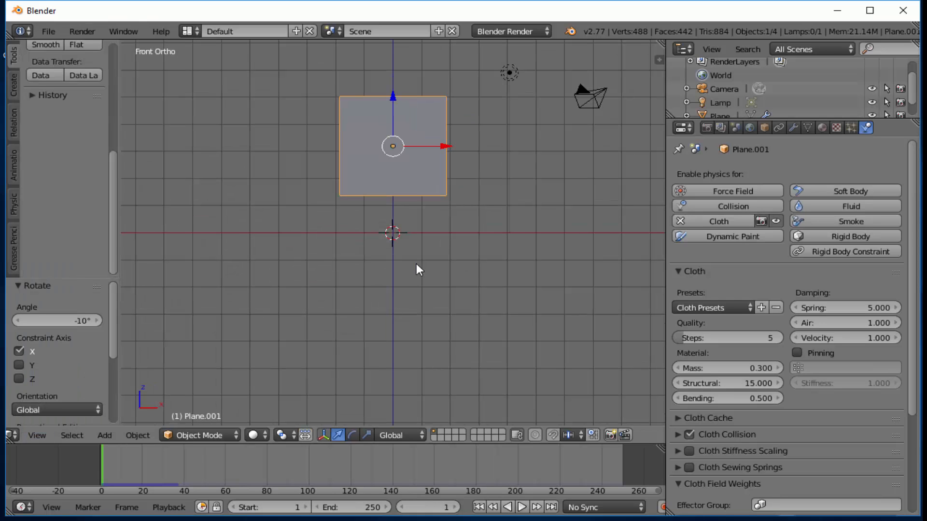
Step: In Edit Mode, clear the selection and box-select the top two rows of vertices of the upright plane
click(189, 435)
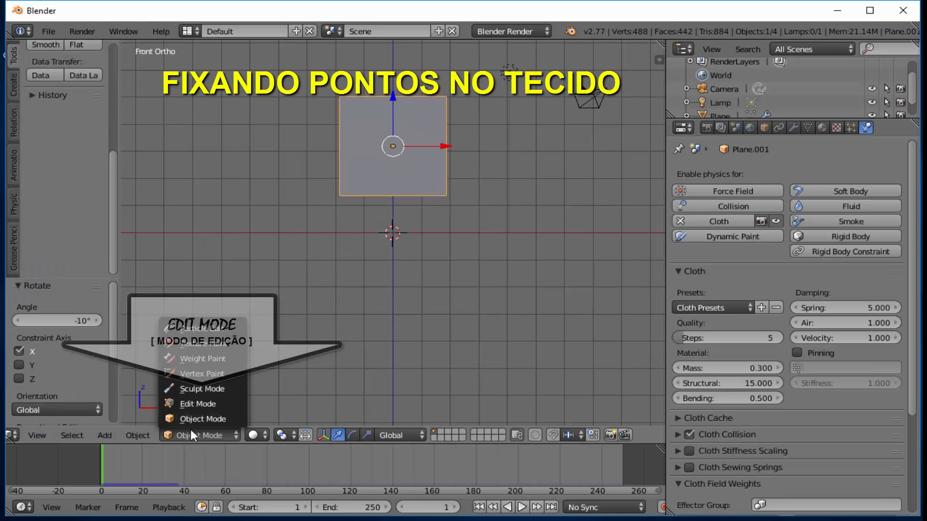
click(208, 406)
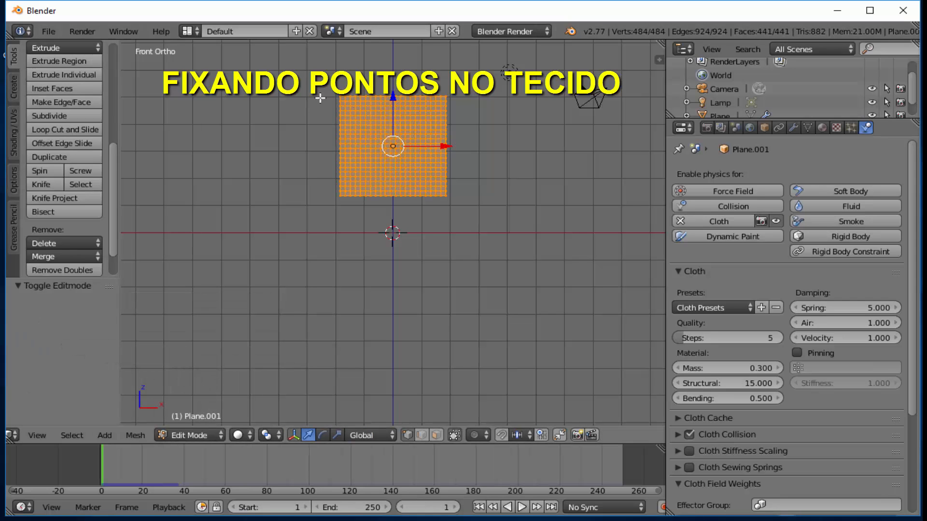
key(a)
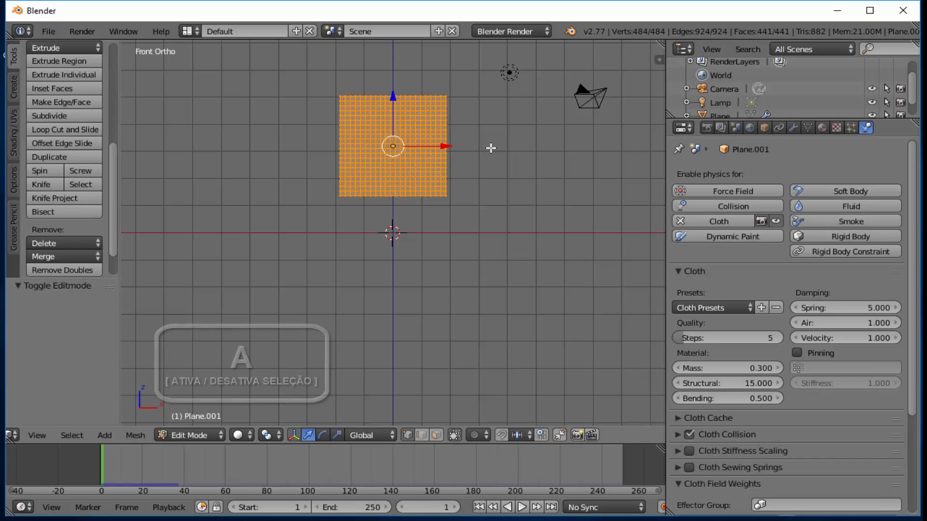
key(a)
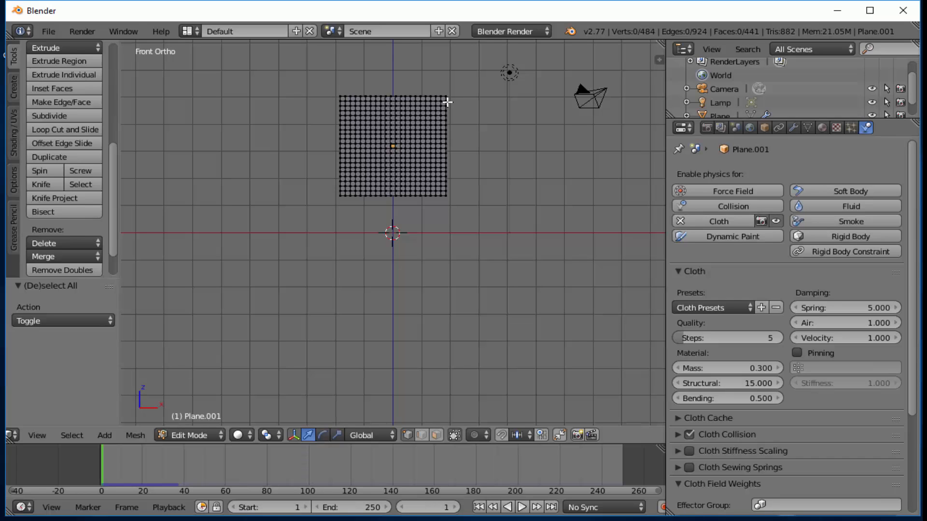
click(421, 435)
click(441, 436)
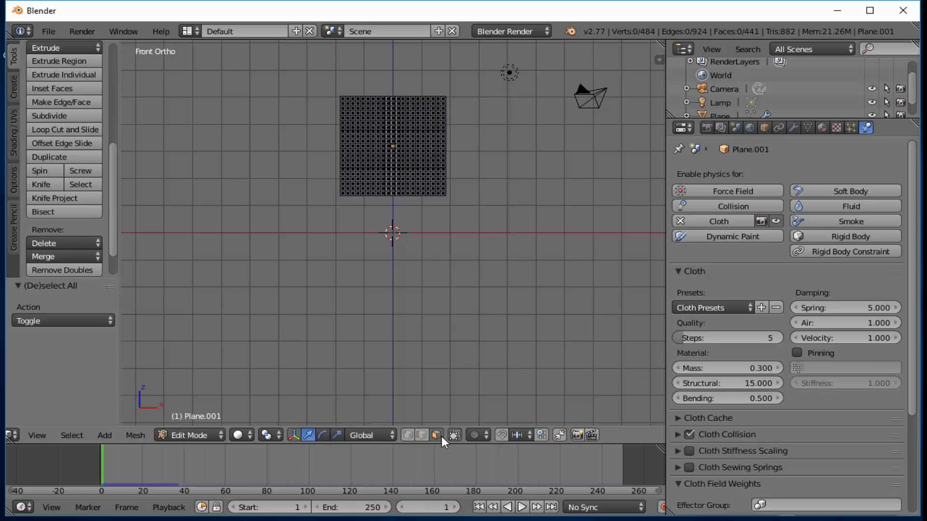
click(405, 435)
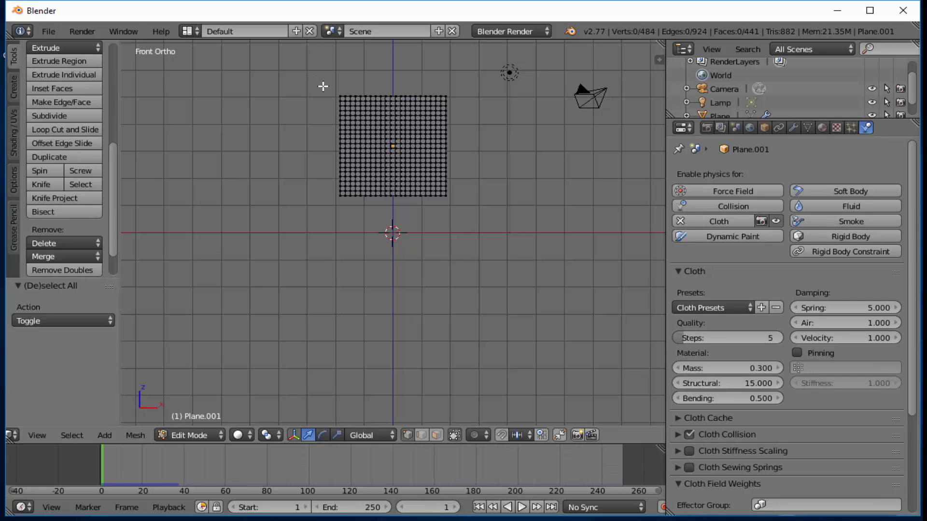
key(b)
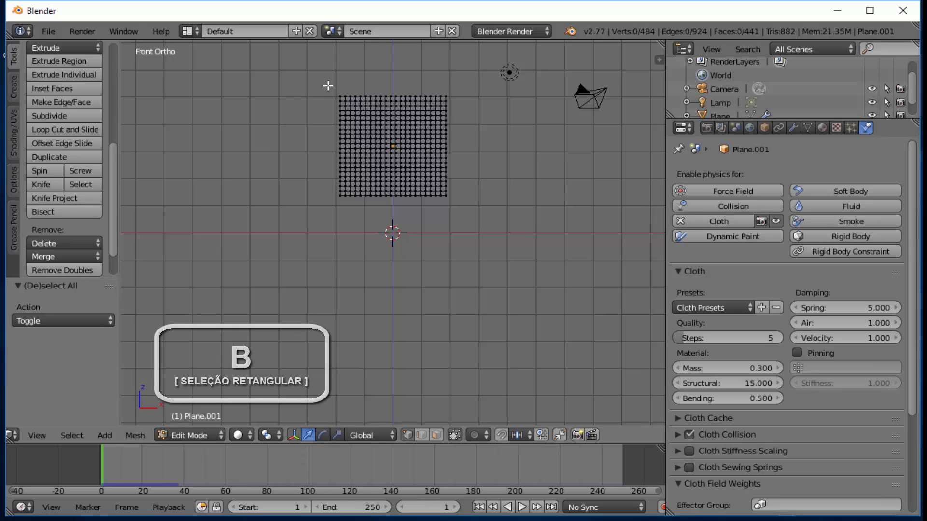
drag(328, 86, 464, 104)
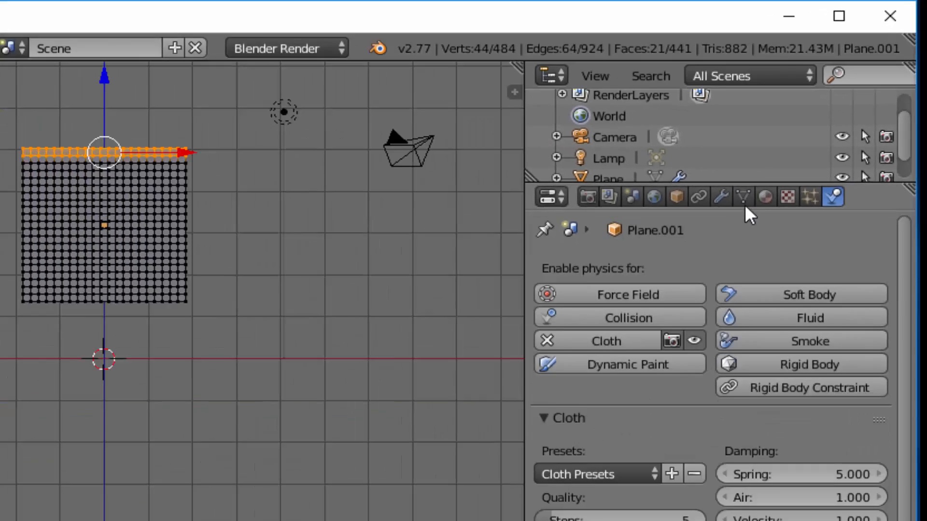
Step: Create a vertex group named "parte de cima" and assign the selected top vertices to it
click(590, 372)
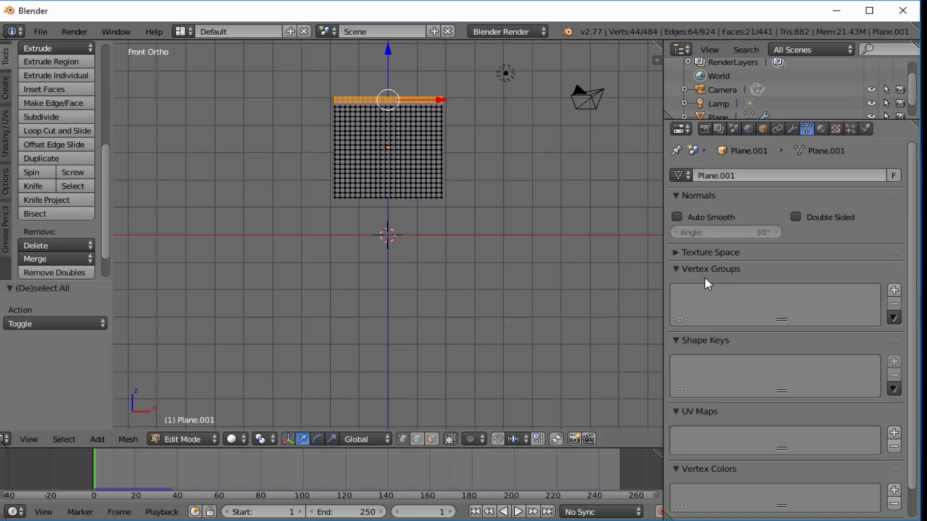
click(894, 290)
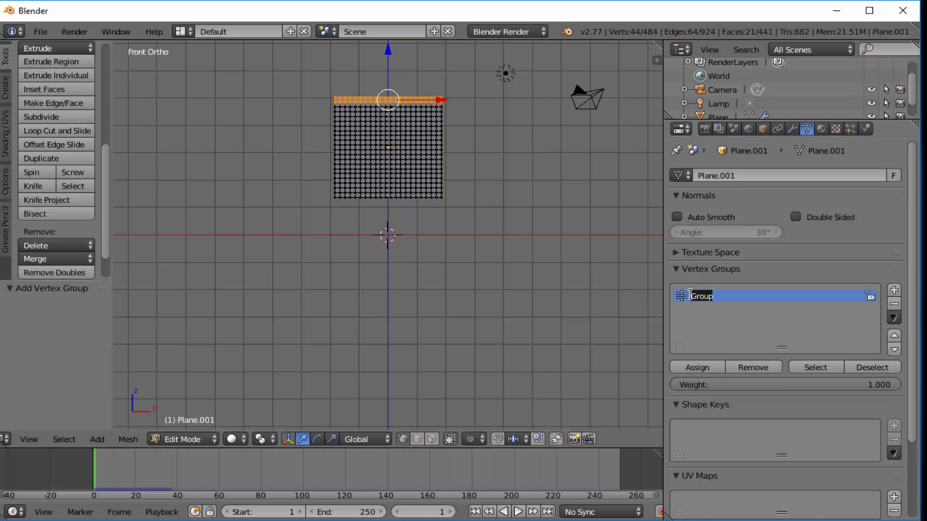
text(parte de cima)
key(Return)
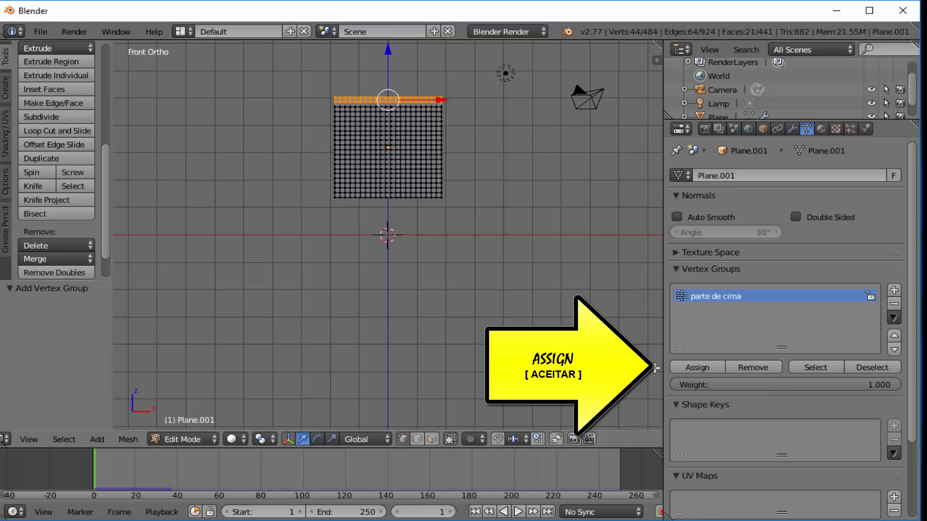
click(695, 369)
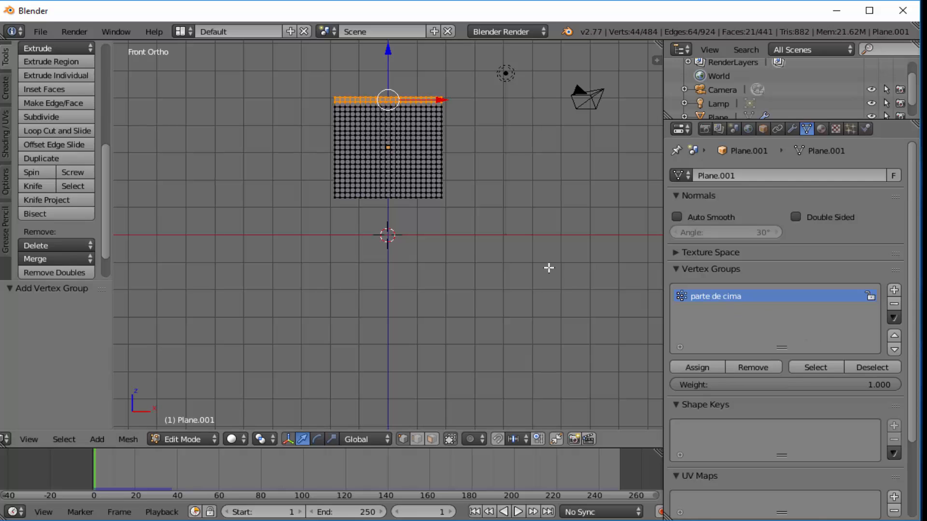
Step: Deselect all vertices, reselect them through the "parte de cima" group, and return to Object Mode
key(a)
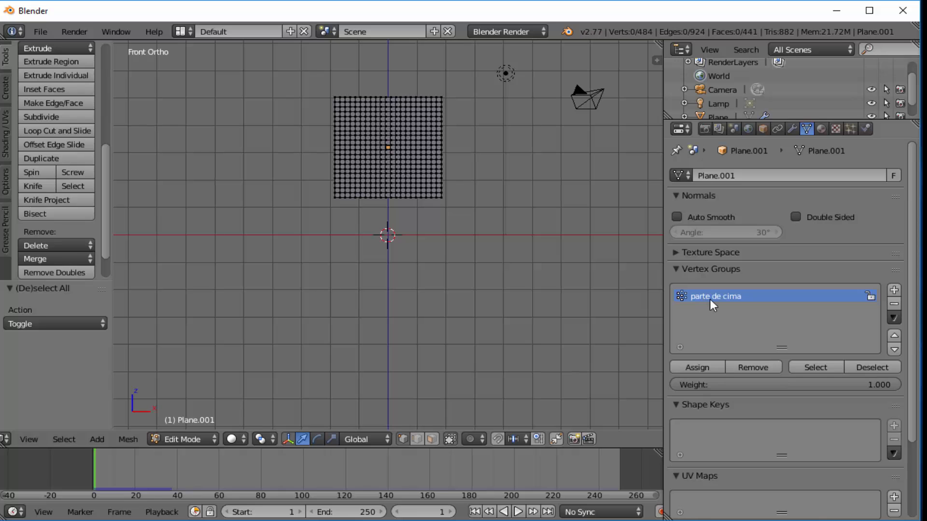
click(815, 366)
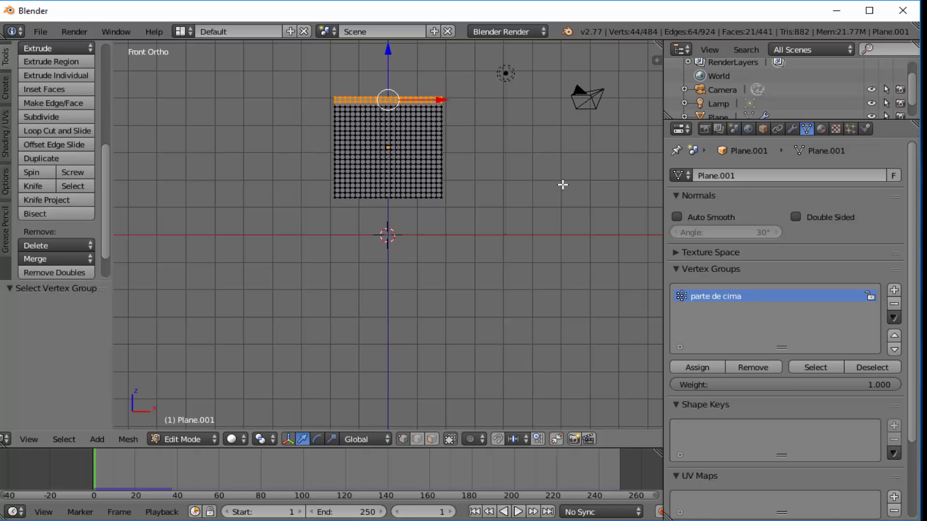
click(175, 439)
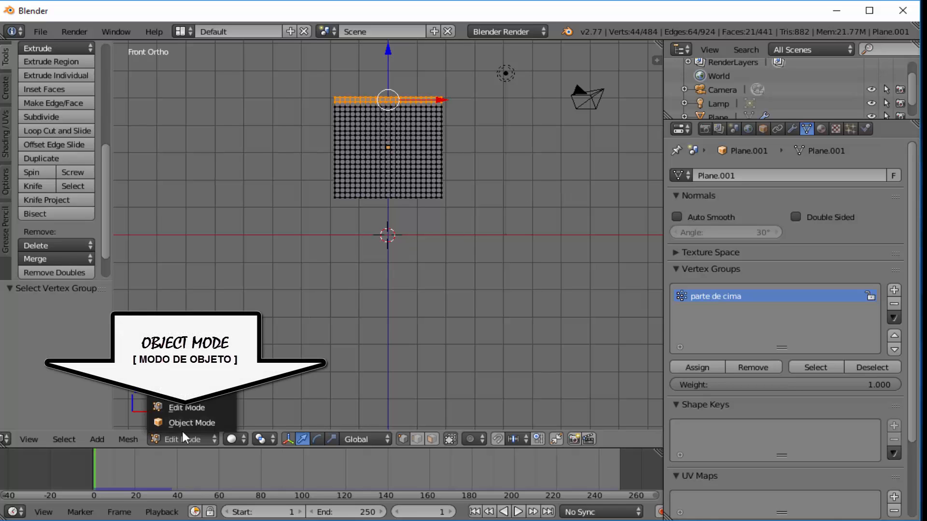
click(188, 423)
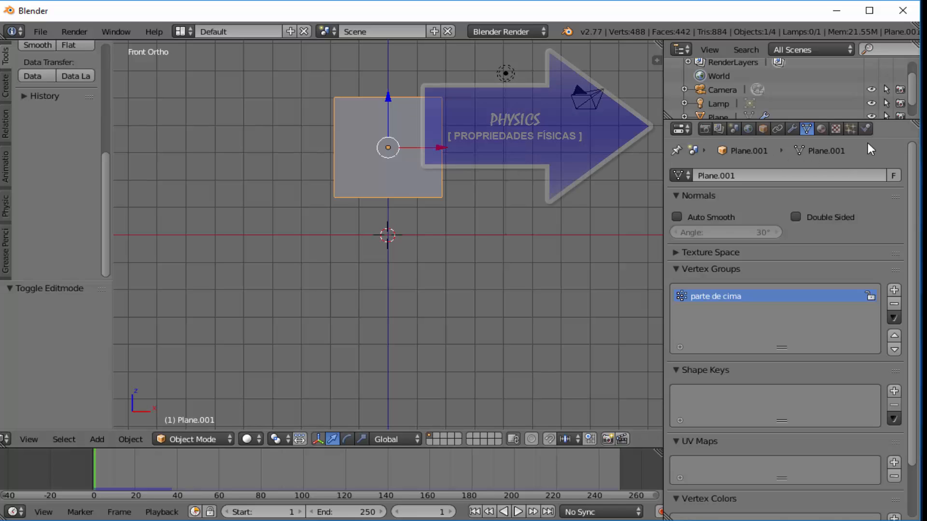
Step: Enable Pinning in the plane's cloth physics, using the "parte de cima" vertex group
click(866, 128)
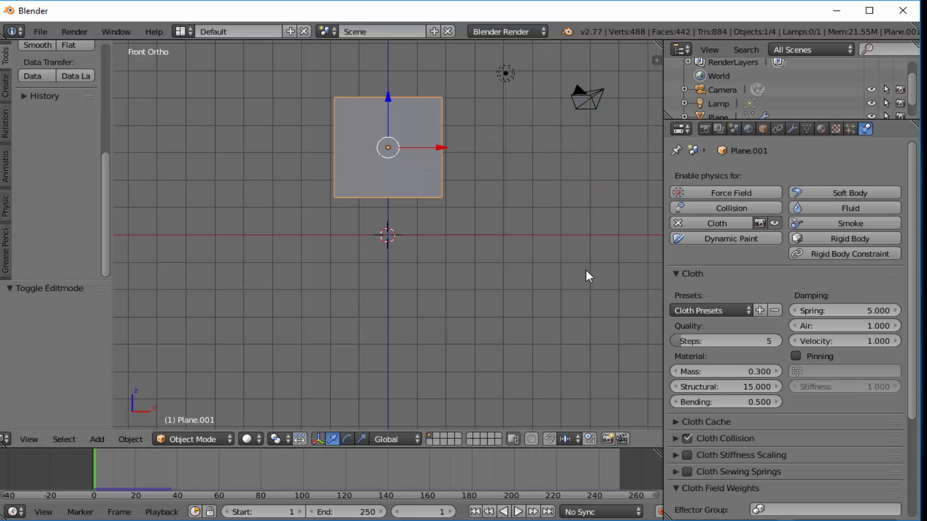
click(795, 356)
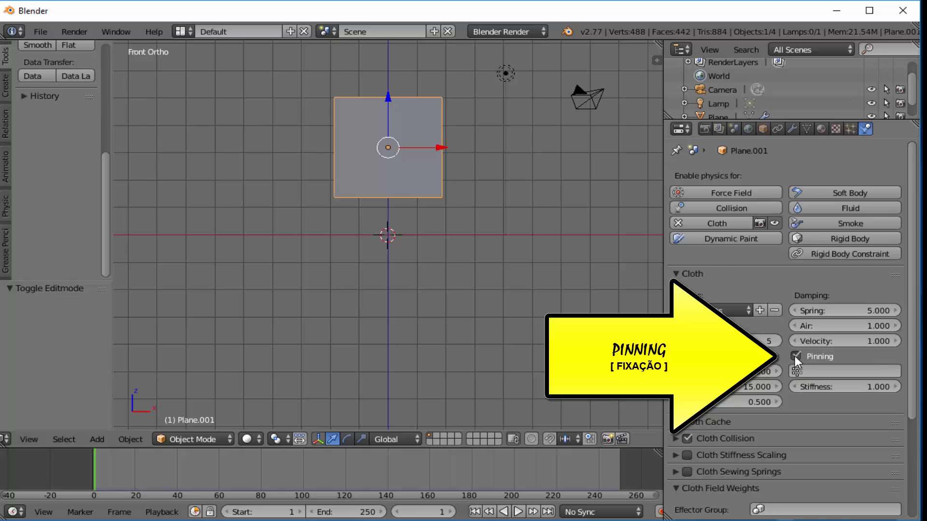
click(838, 373)
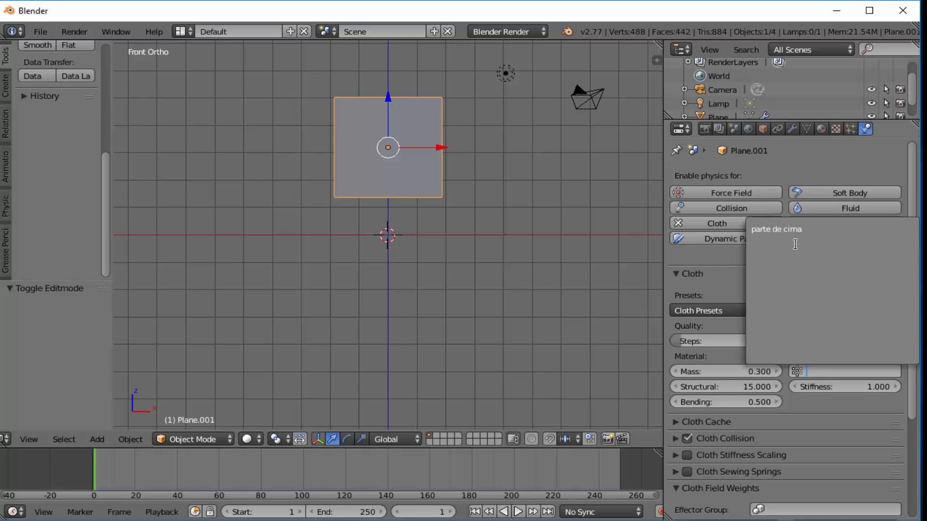
click(780, 229)
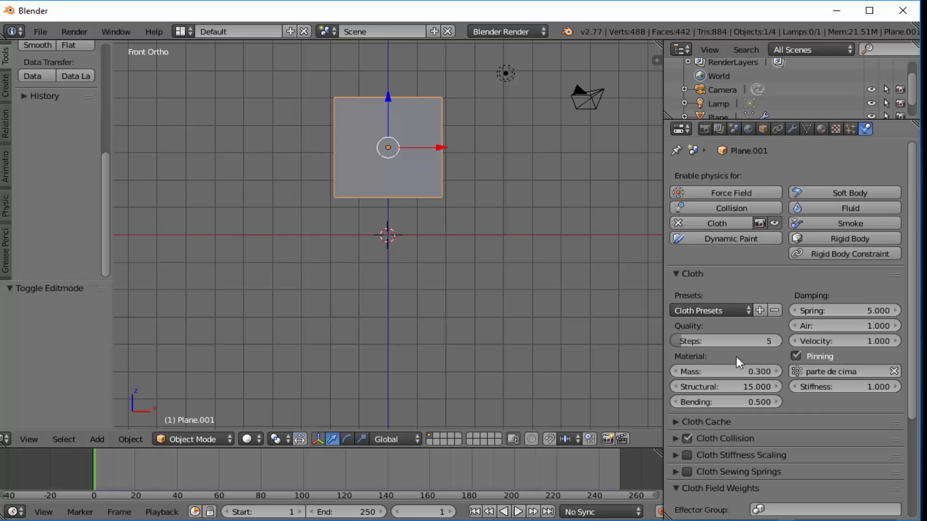
Step: Play the pinned cloth simulation to about frame 137, inspect how the plane hangs, and return to the first frame
click(519, 513)
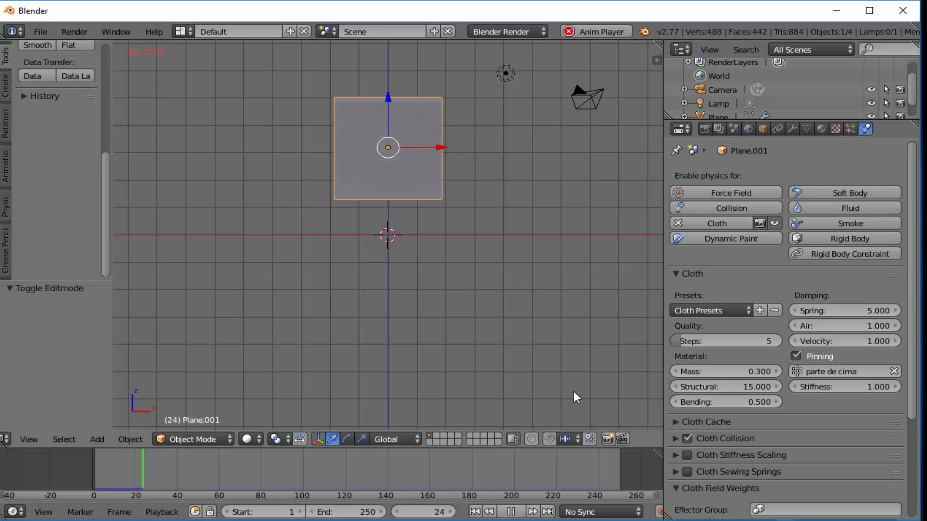
middle_drag(573, 392, 520, 407)
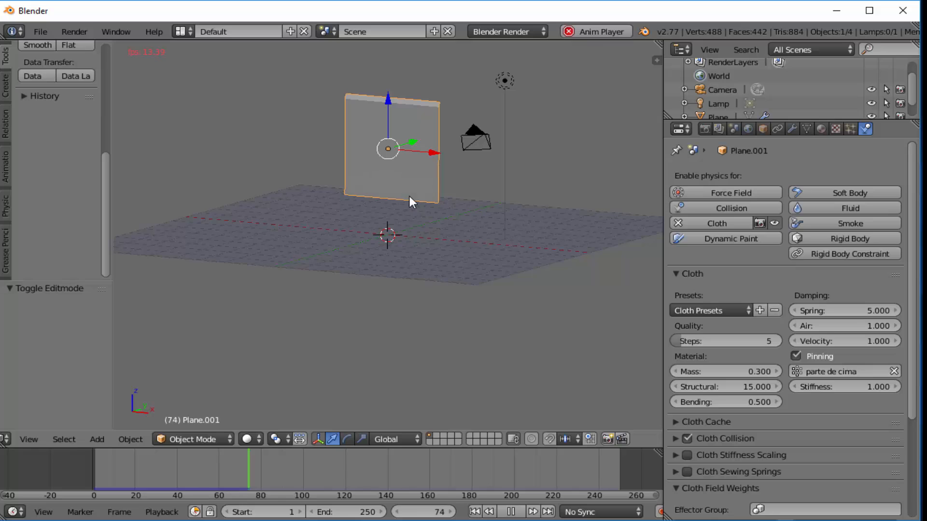
click(475, 512)
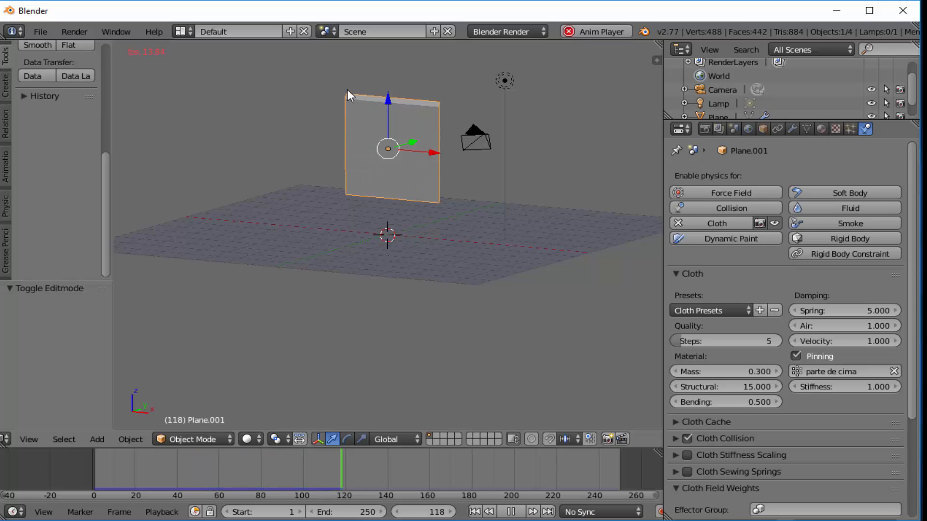
click(511, 512)
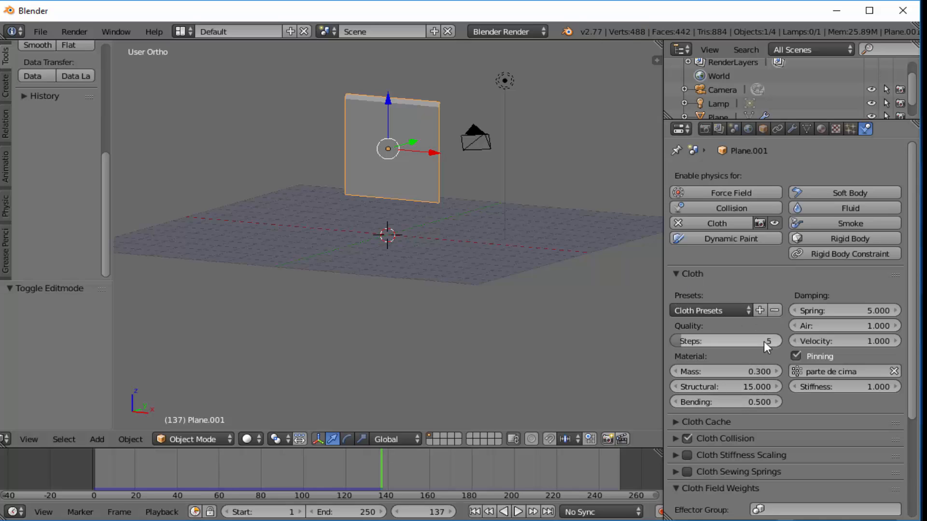
click(474, 512)
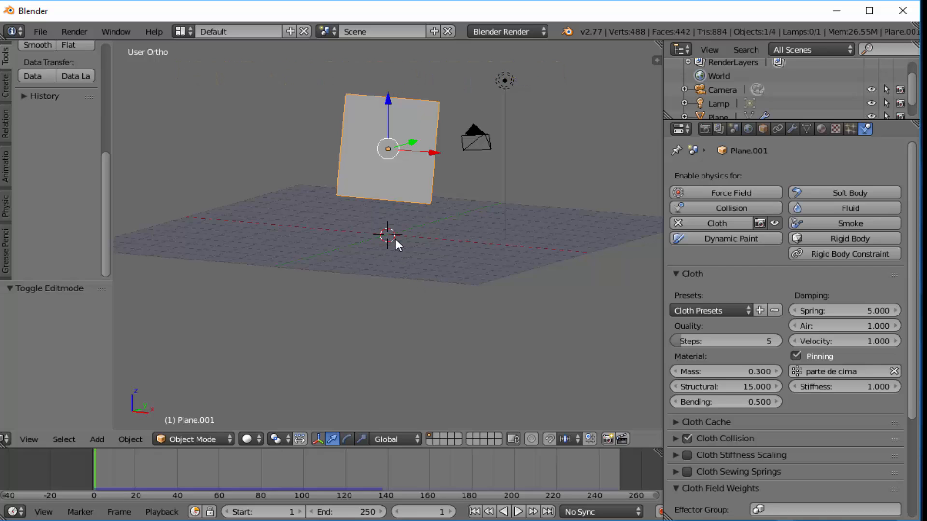
Step: Add a Wind force field at the scene origin and display the scene in wireframe
key(shift+a)
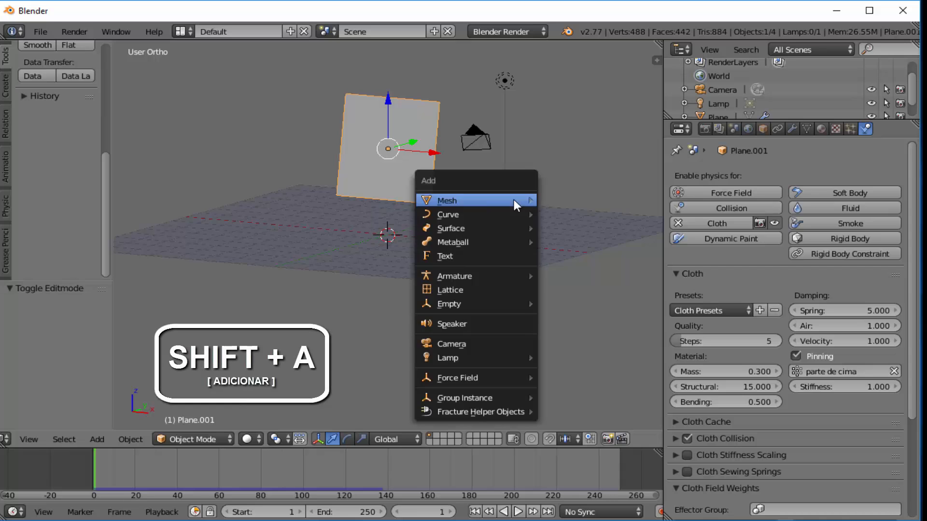
mouse_move(514, 199)
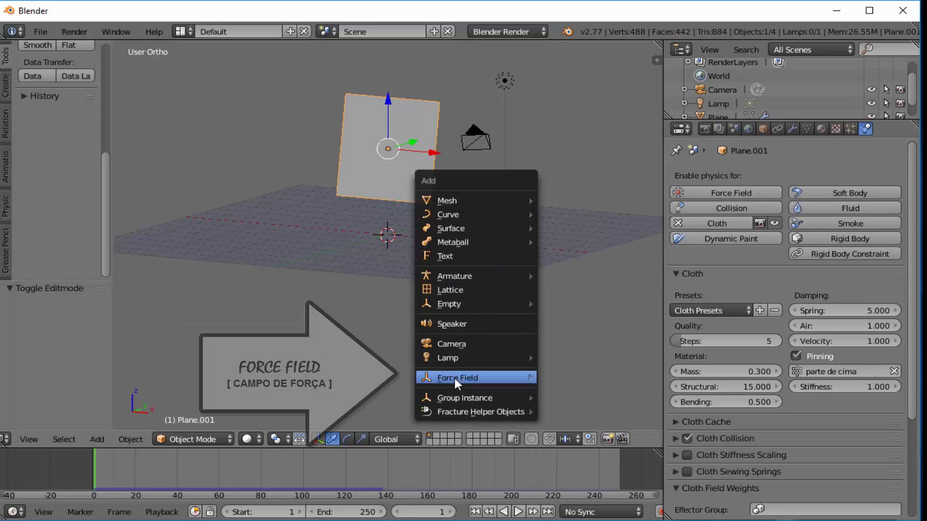
mouse_move(445, 378)
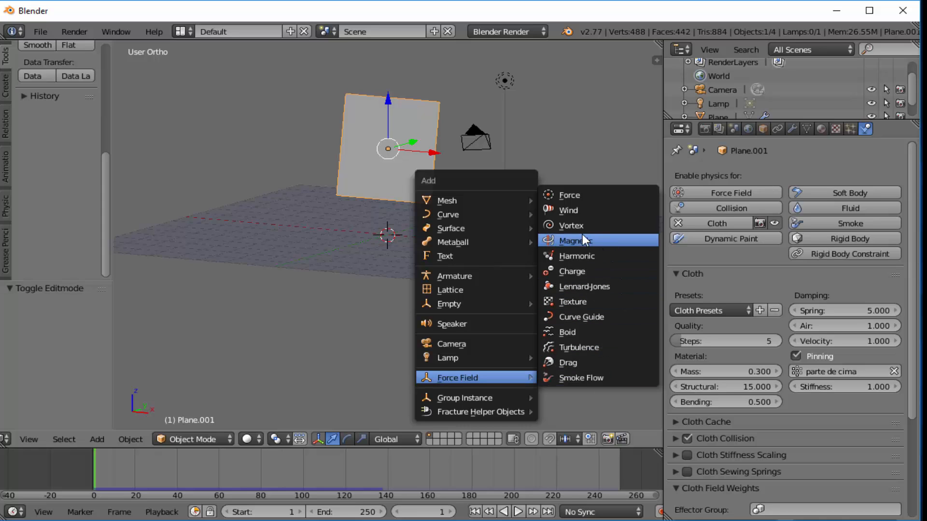
click(574, 209)
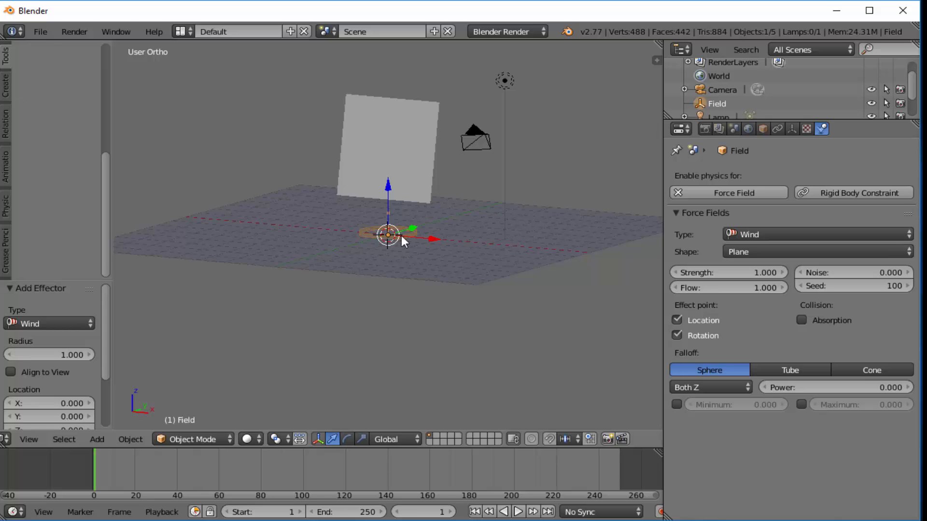
key(z)
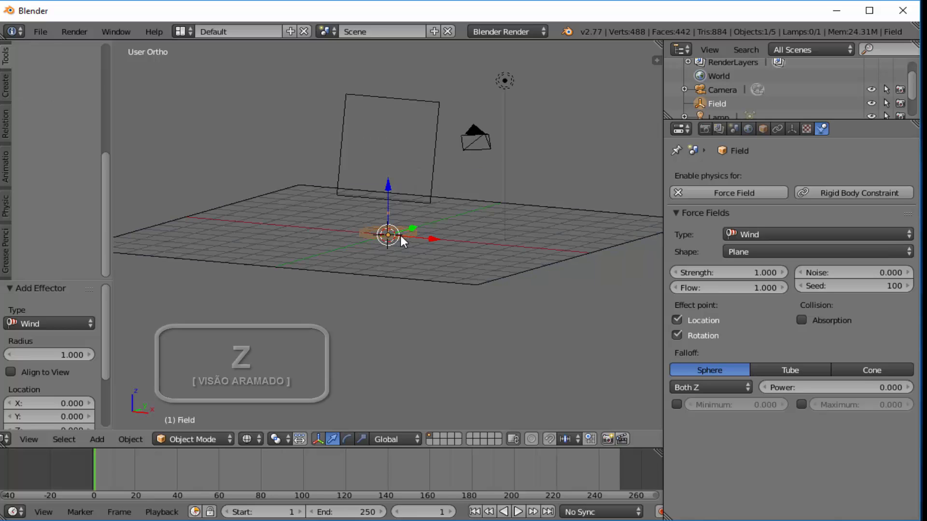
scroll(433, 246, up, 3)
scroll(436, 251, up, 2)
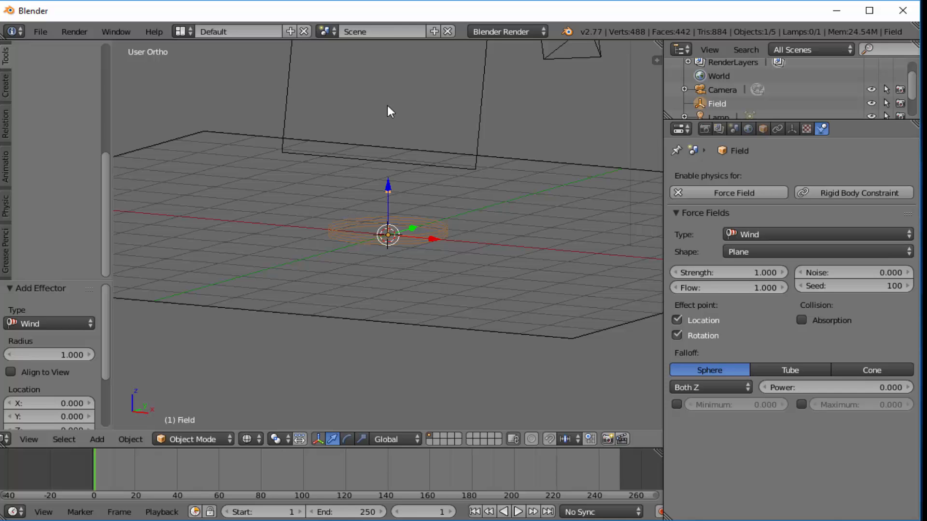
Step: Switch the viewport back to solid shading, play the cloth simulation with the wind to about frame 178, and return to the first frame
middle_drag(526, 289, 557, 305)
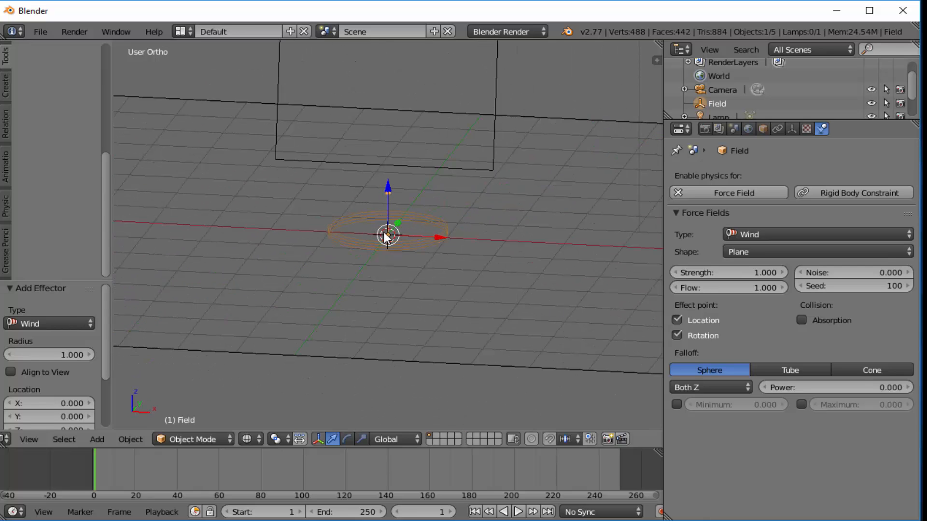
key(z)
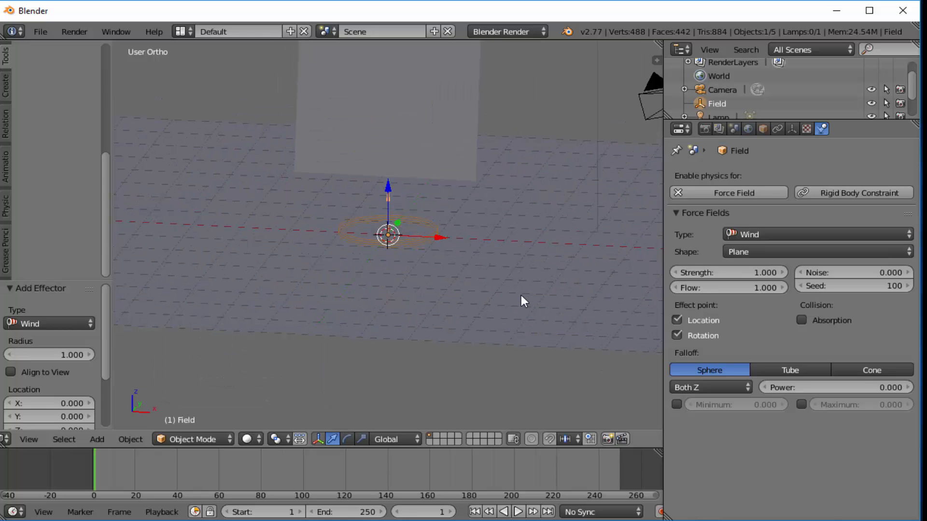
click(519, 512)
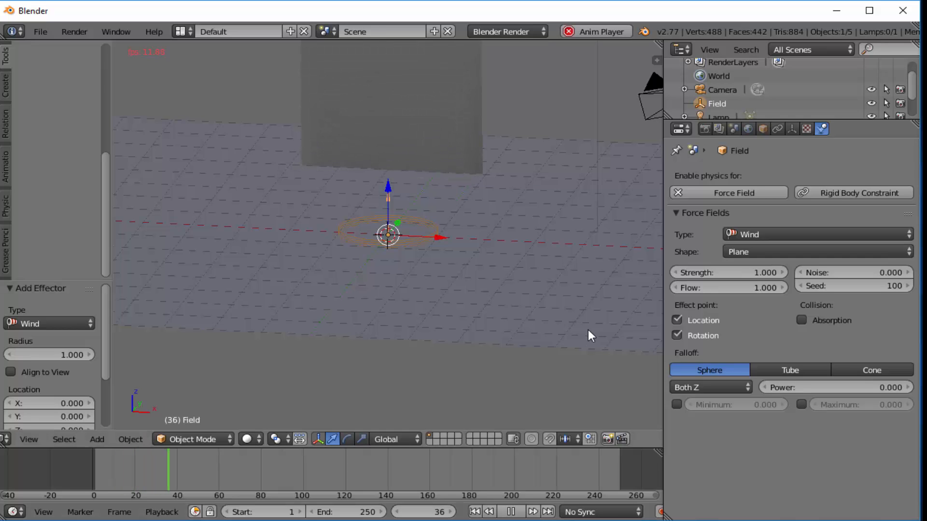
middle_drag(588, 329, 477, 318)
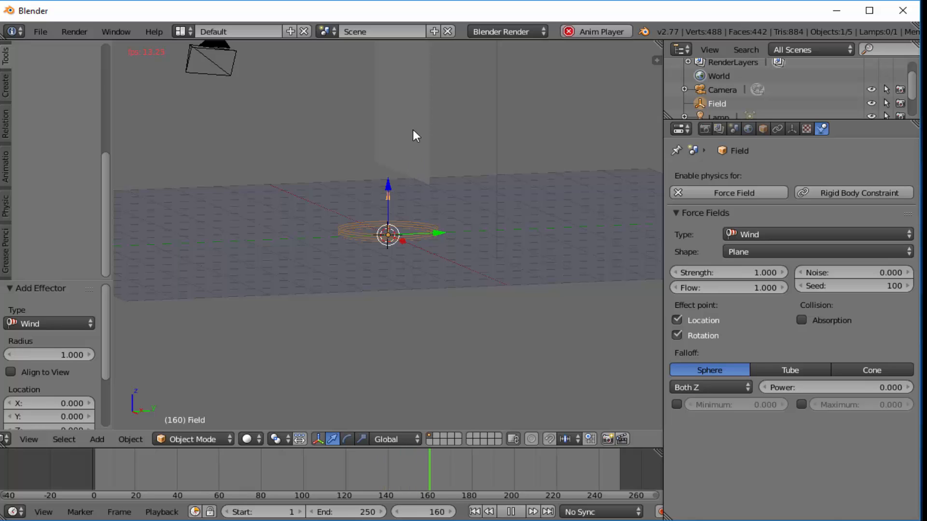
click(511, 511)
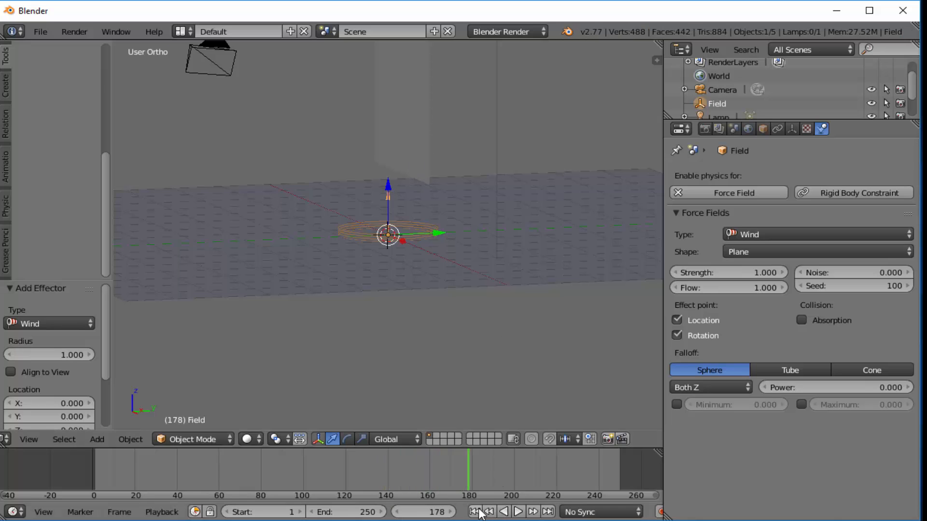
click(475, 512)
Step: Set the wind force field's strength to 20 and play the cloth simulation to about frame 143
right_click(421, 233)
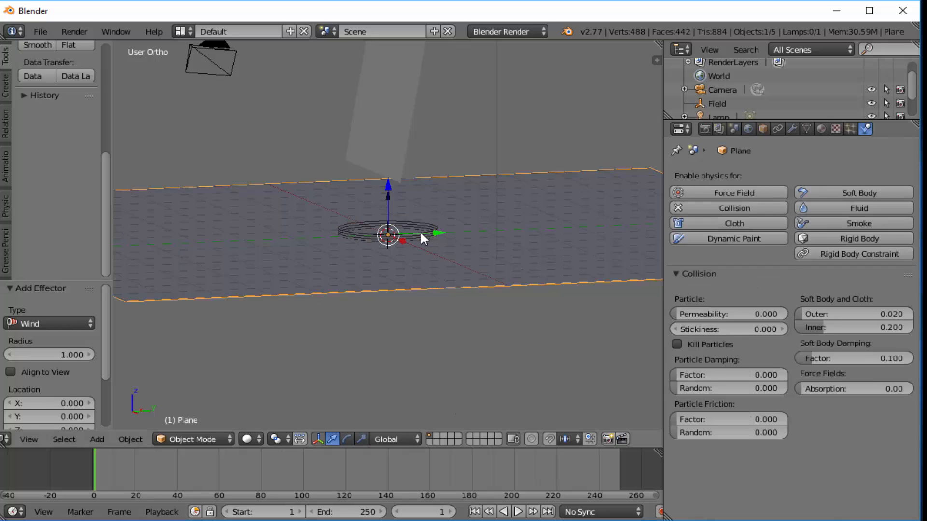
right_click(421, 232)
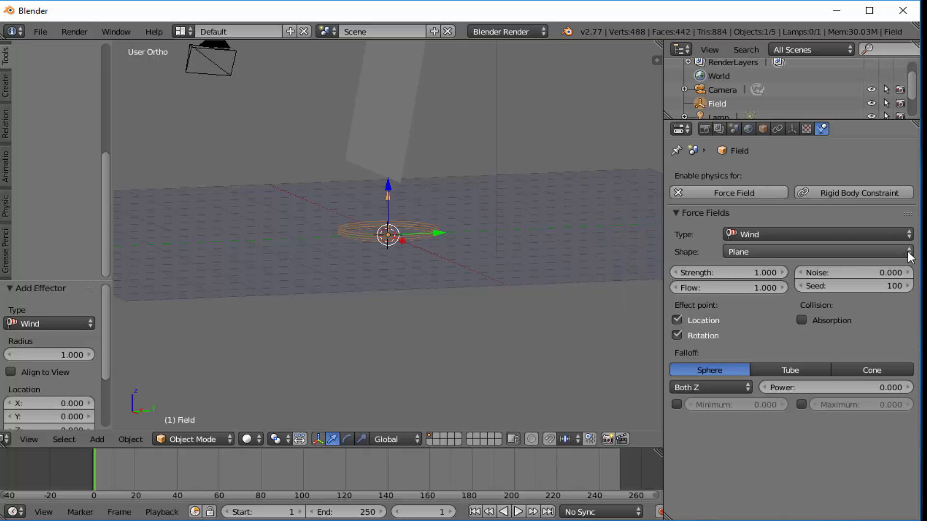
click(892, 255)
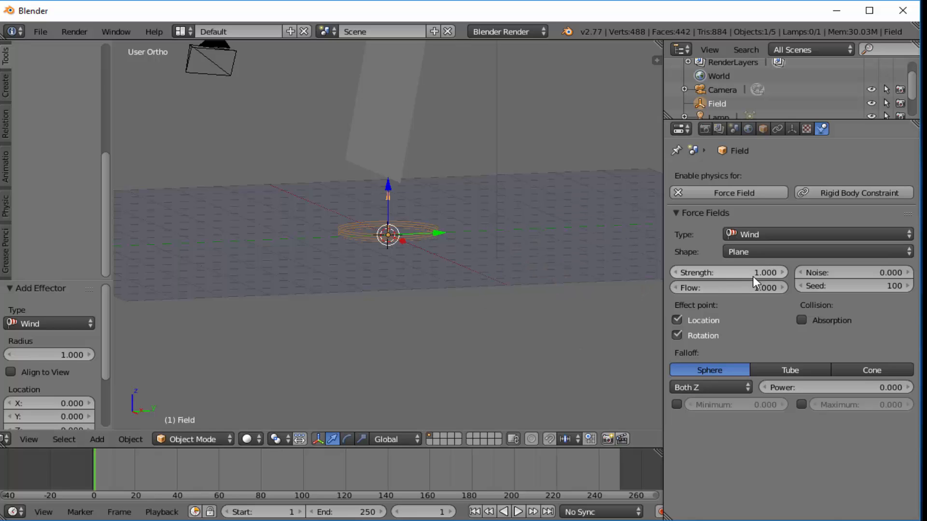
click(740, 274)
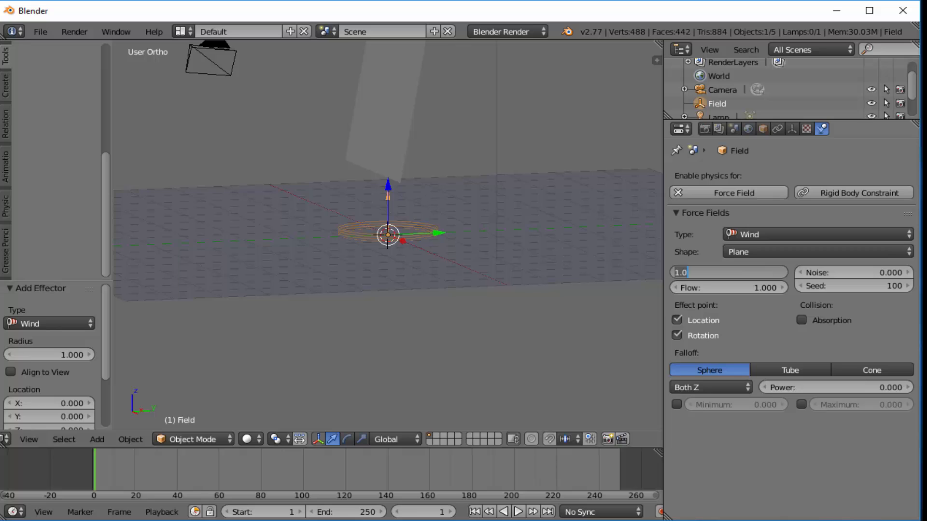
text(20)
key(Return)
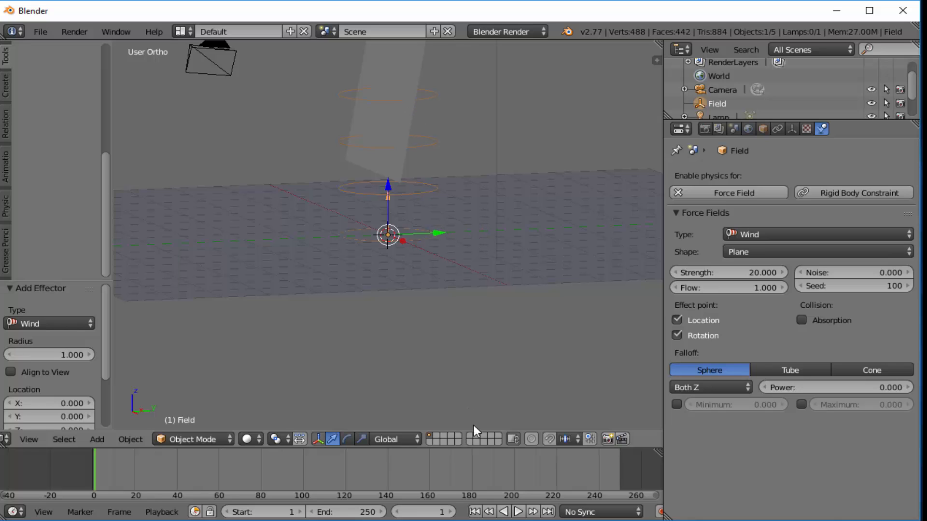
click(519, 512)
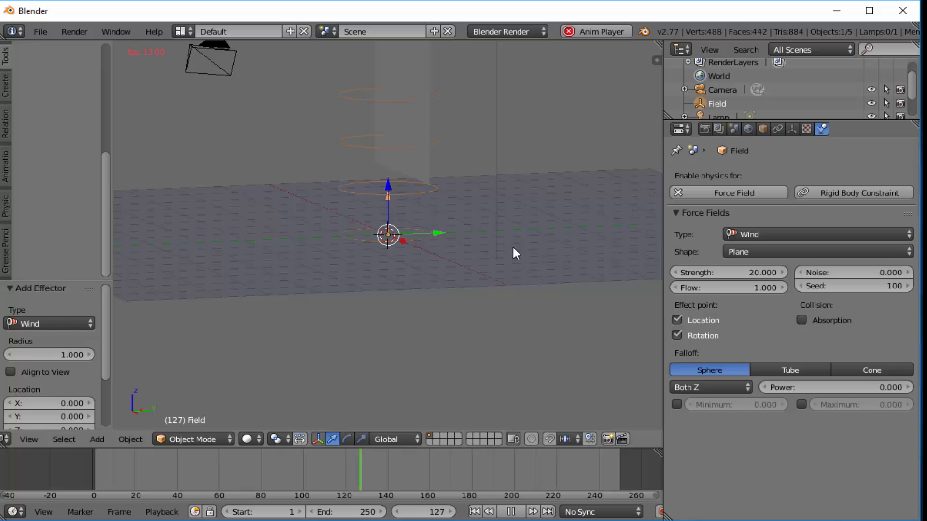
click(511, 512)
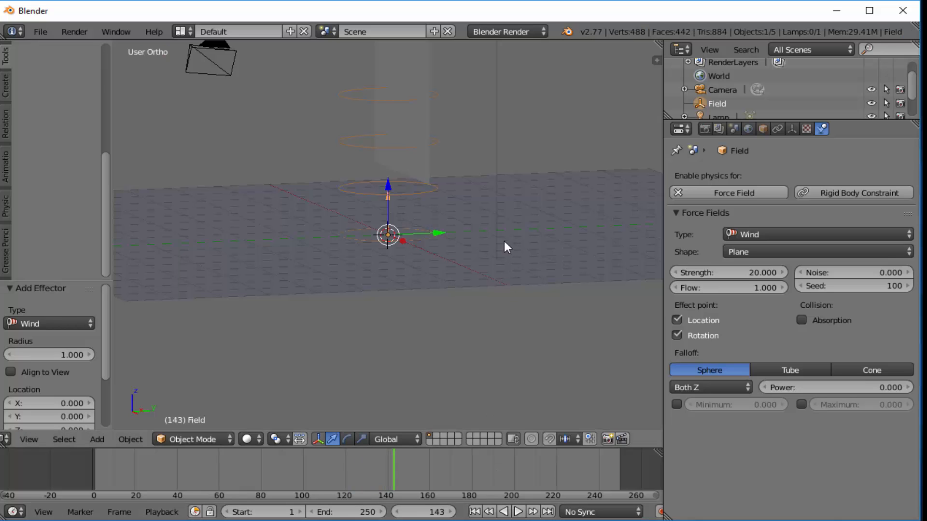
Step: Give the hanging cloth plane a new material with a red diffuse color
right_click(409, 70)
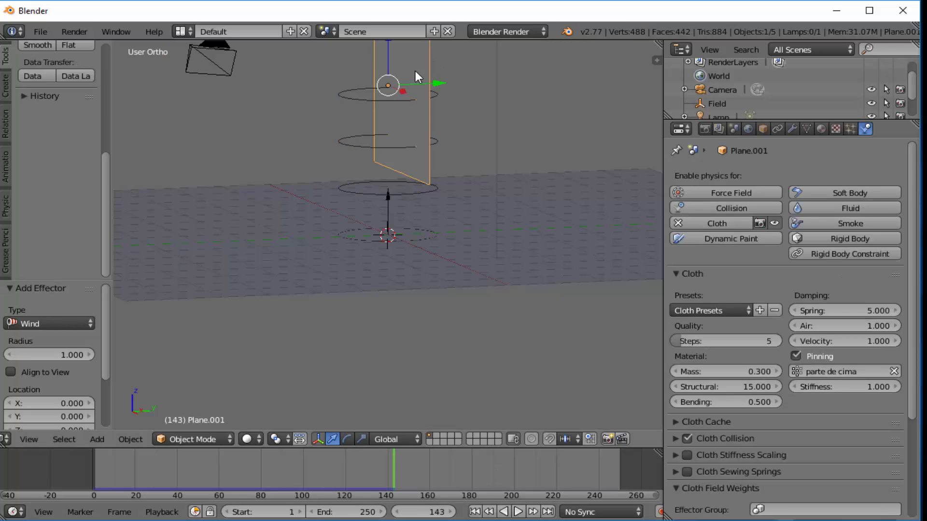
click(822, 128)
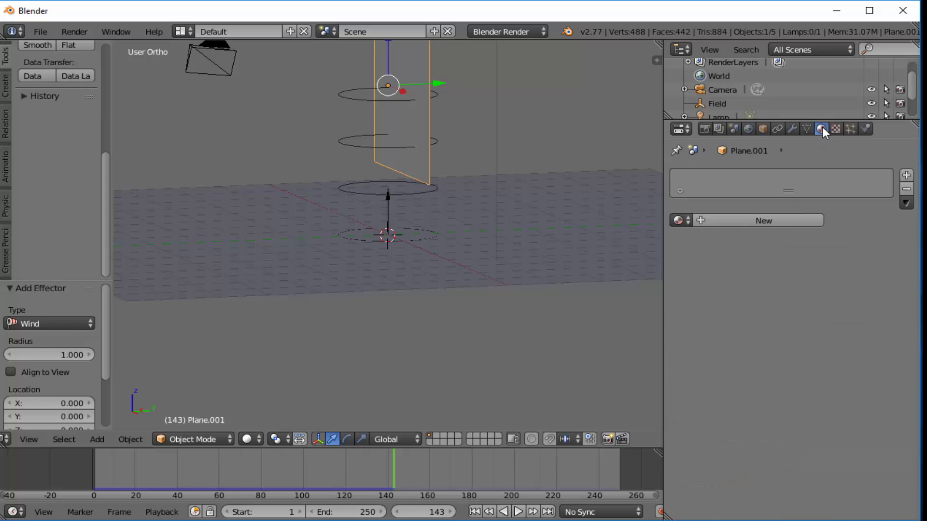
click(752, 221)
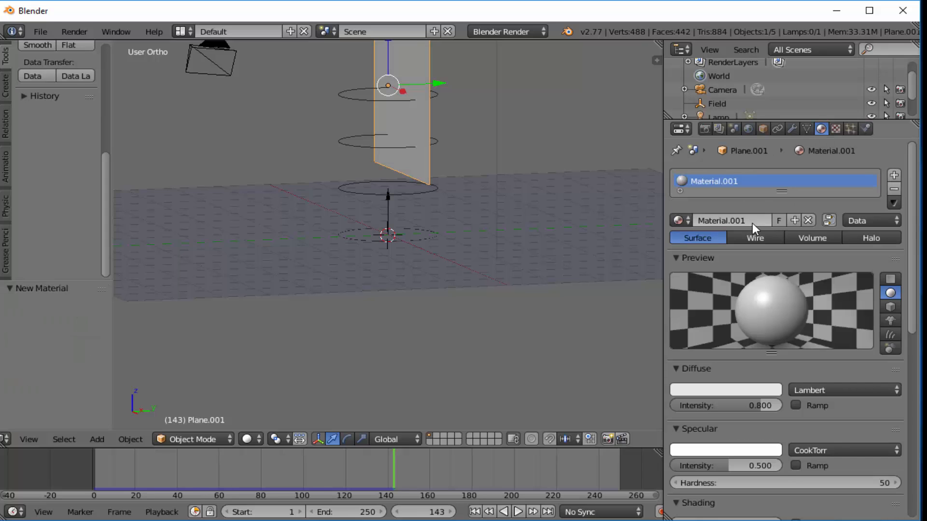
click(717, 391)
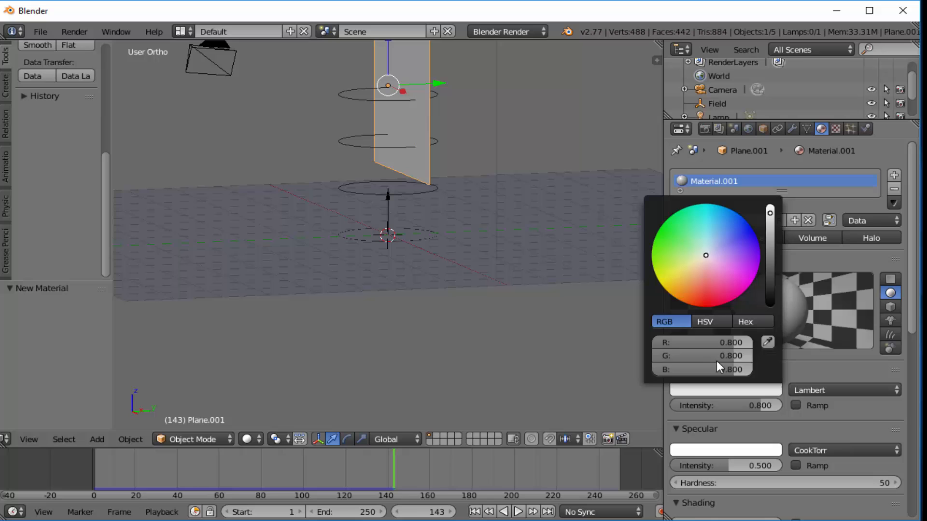
click(711, 303)
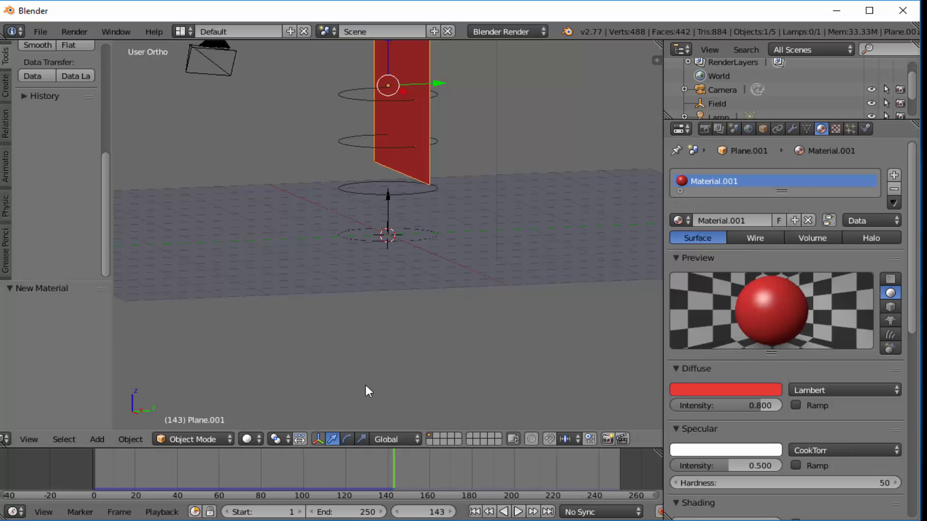
Step: Replay the simulation from the first frame to about frame 122 and examine how the red cloth reacts to the wind
click(474, 512)
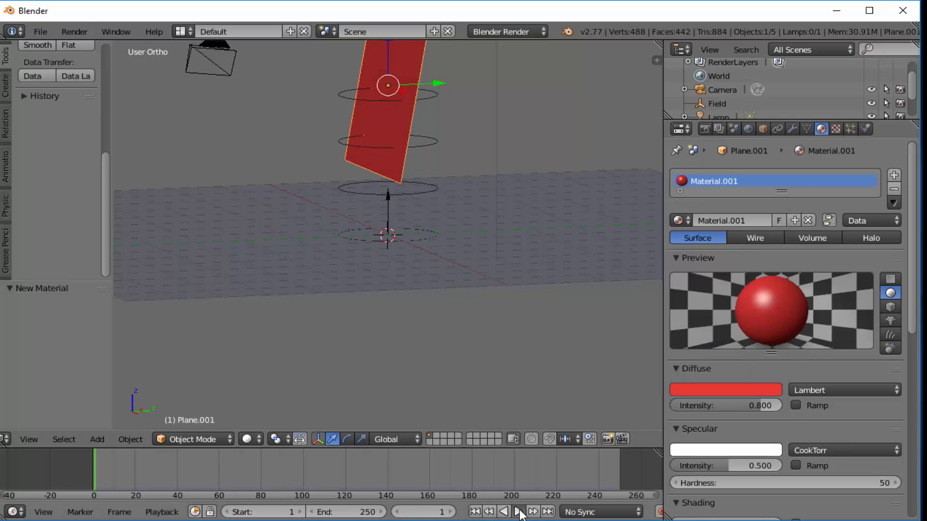
click(519, 512)
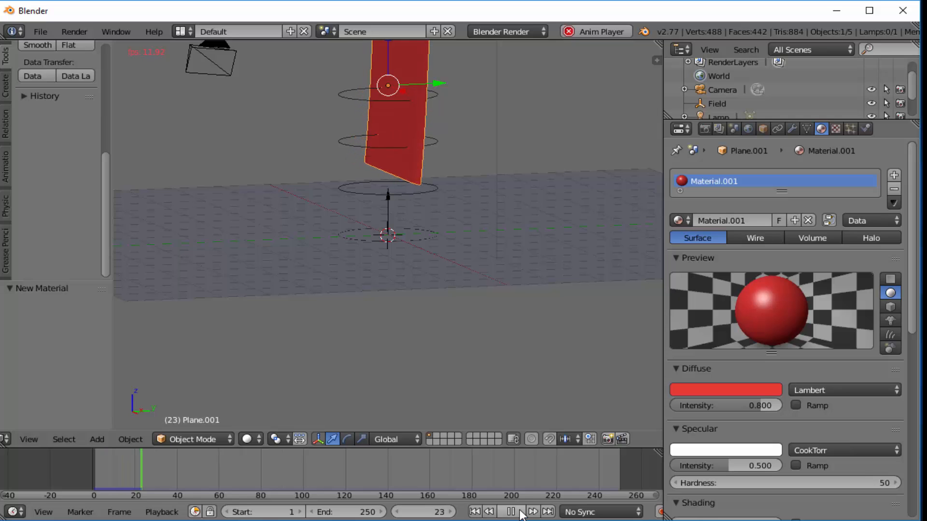
scroll(537, 243, down, 1)
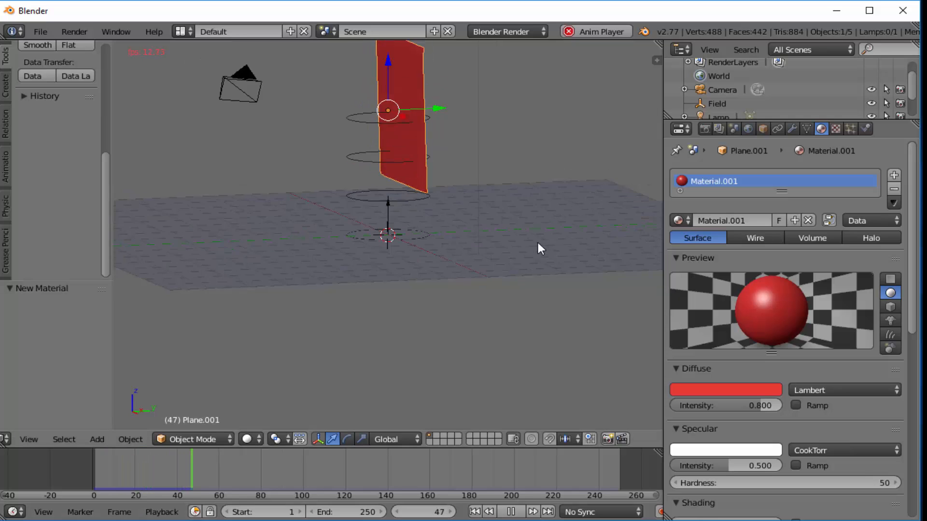
scroll(538, 242, up, 1)
scroll(538, 242, down, 2)
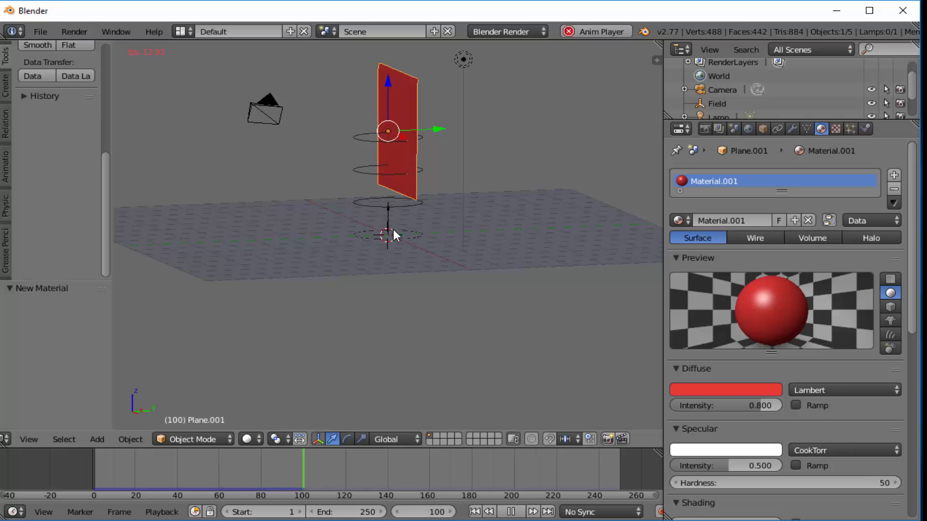
click(511, 513)
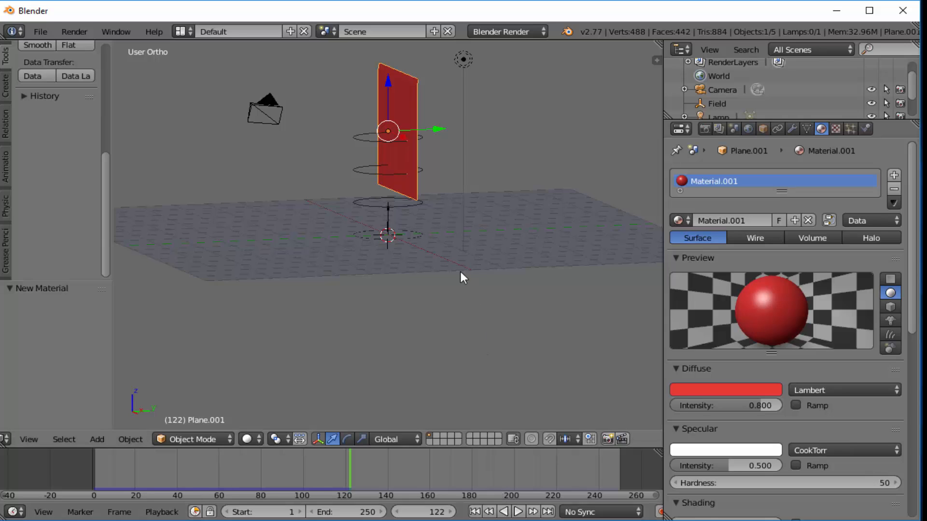
Step: Move the wind field about 3.6 units along negative Y and raise it about 2.15 units in Z, beside the hanging cloth
right_click(401, 238)
right_click(390, 237)
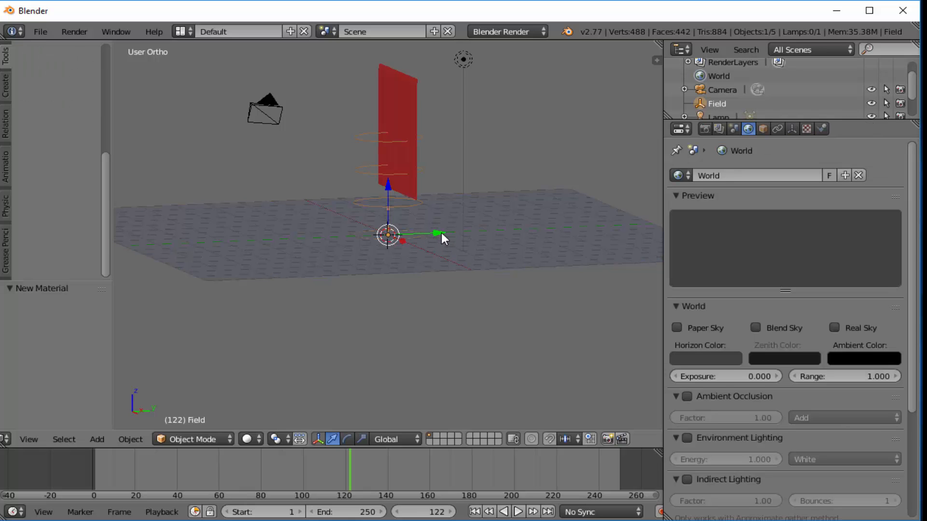
drag(441, 233, 321, 223)
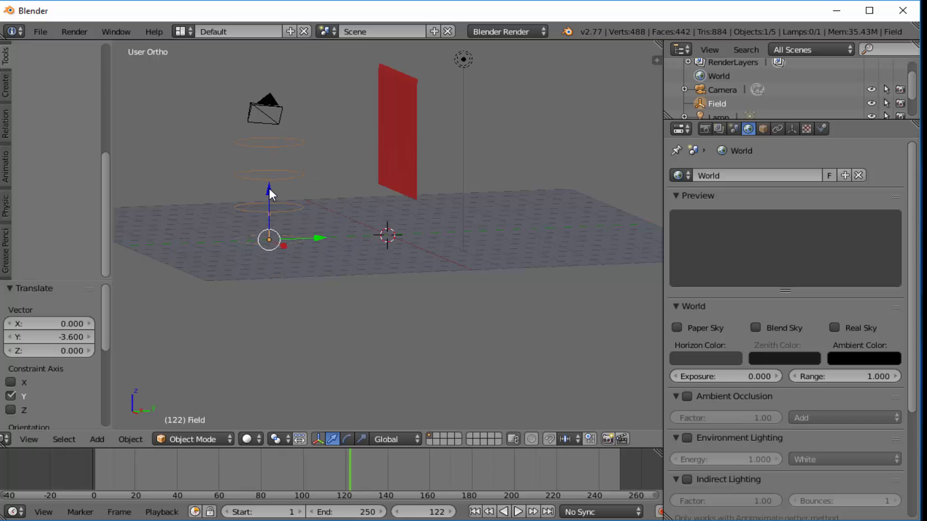
drag(270, 191, 286, 99)
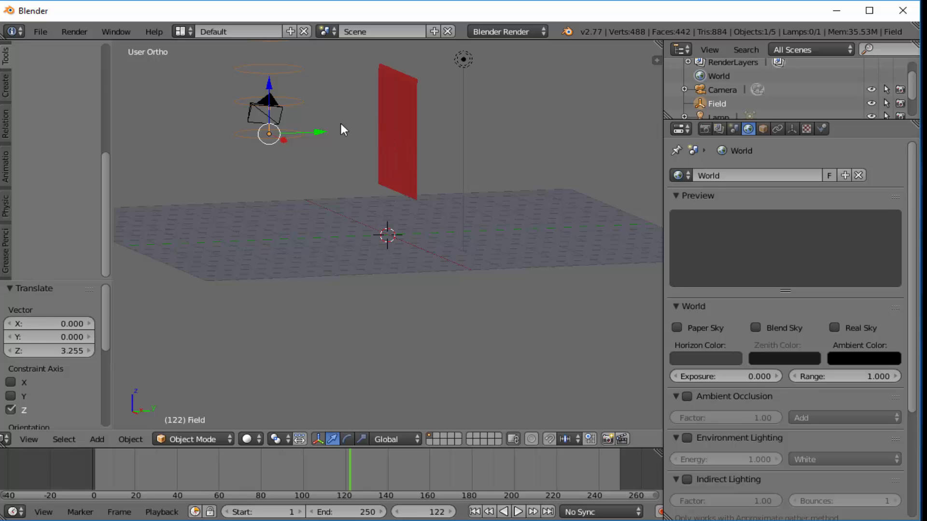
drag(270, 88, 273, 123)
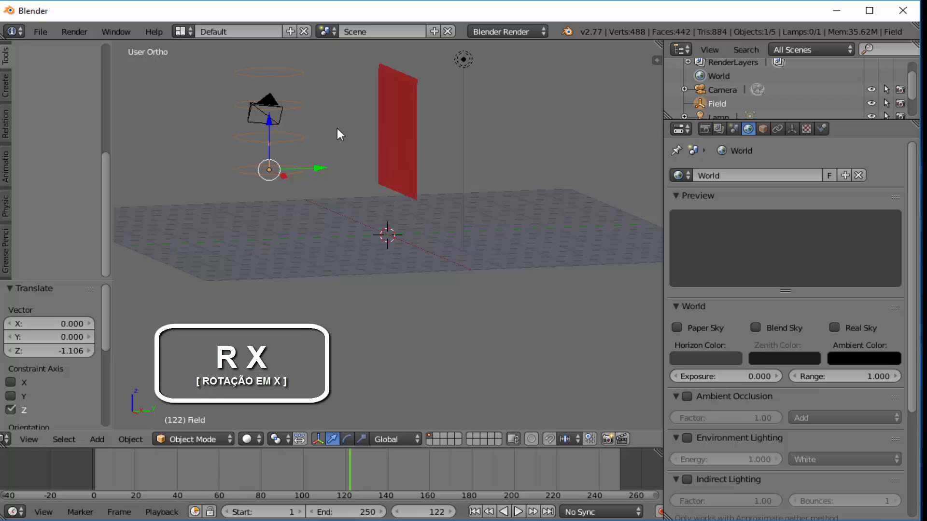
Step: Rotate the wind field about -85° around the global X axis so it blows toward the cloth
key(r)
key(x)
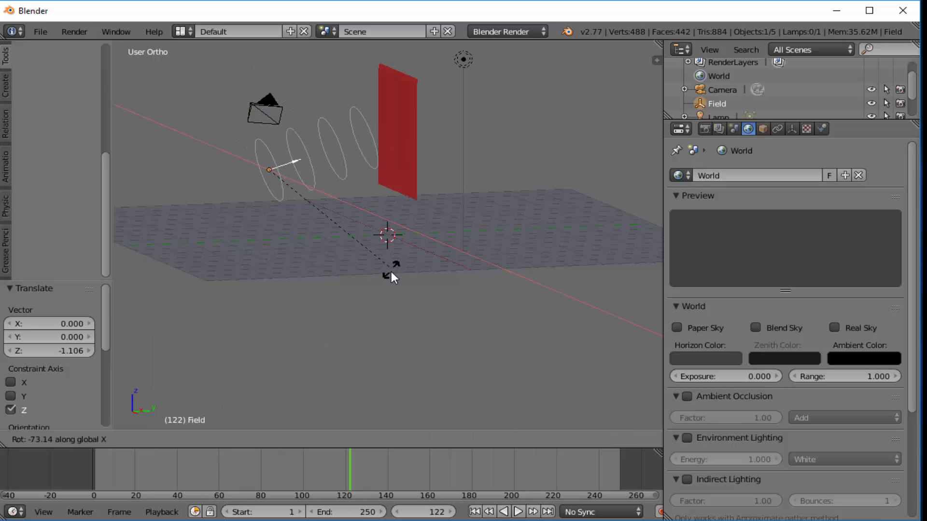
click(375, 298)
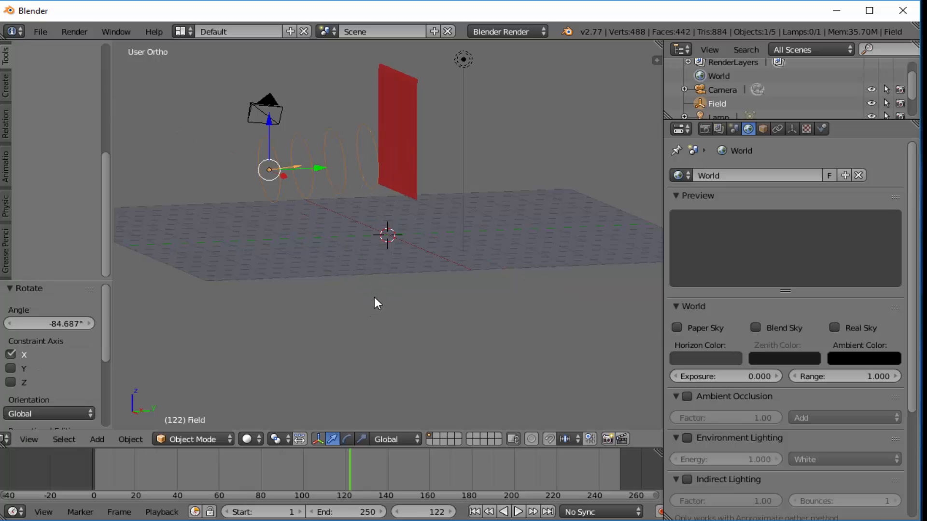
Step: Play the simulation from the first frame to about frame 92 and observe the redirected wind's effect on the cloth
click(474, 512)
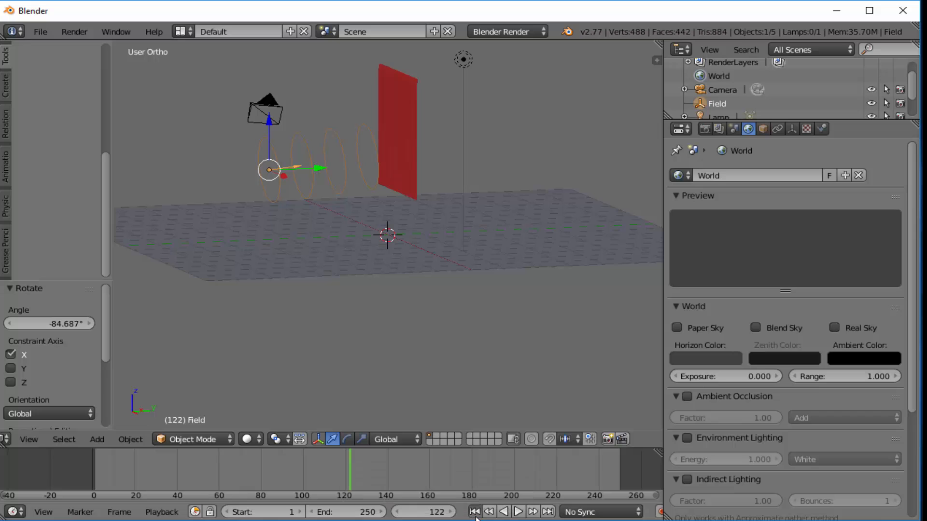
click(518, 511)
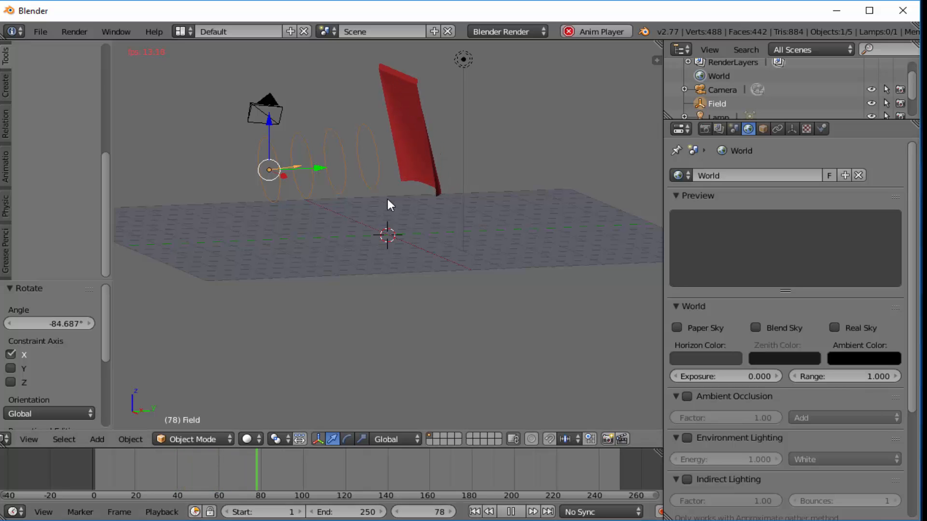
click(511, 512)
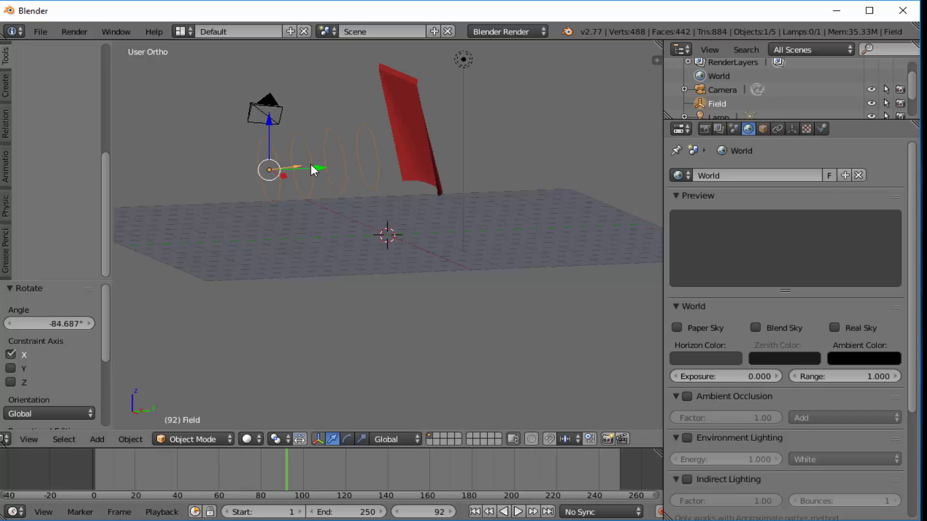
Step: Set the wind force field's strength to 120 and replay the cloth simulation from the first frame
click(822, 128)
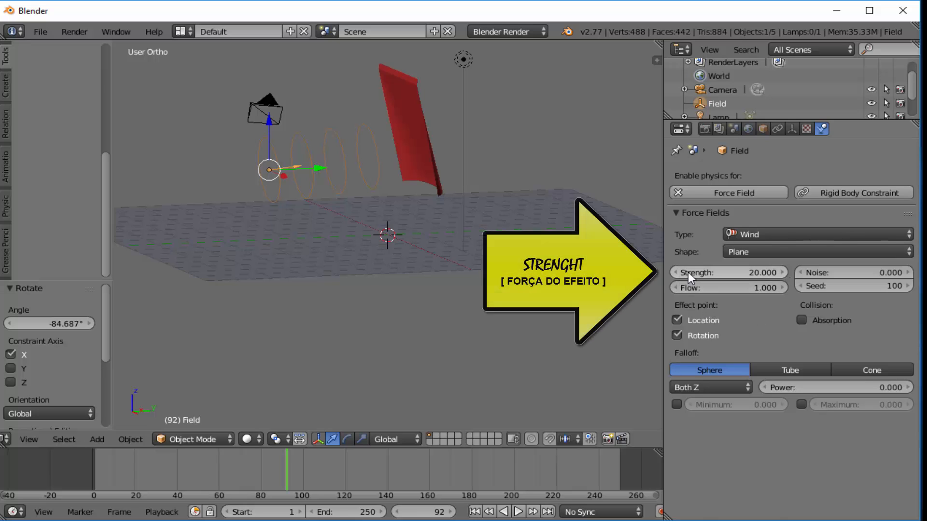
click(718, 272)
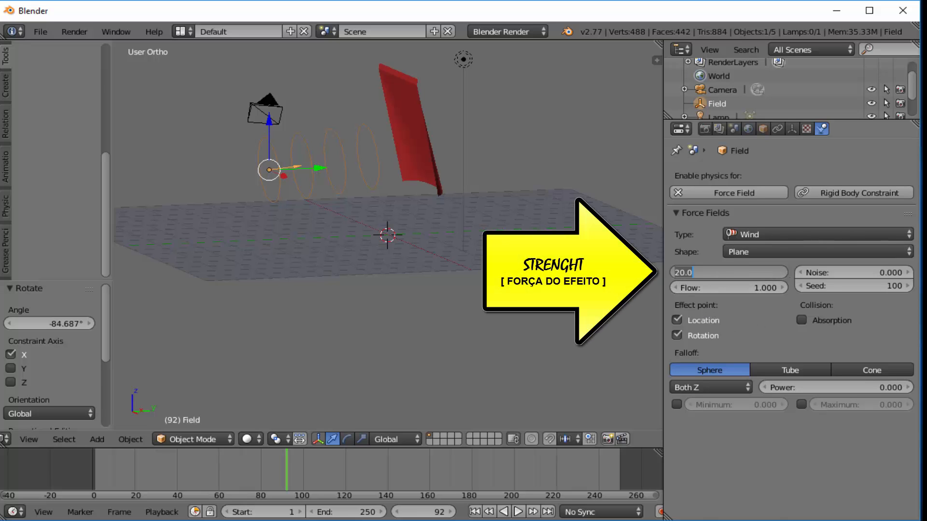
text(120)
key(Return)
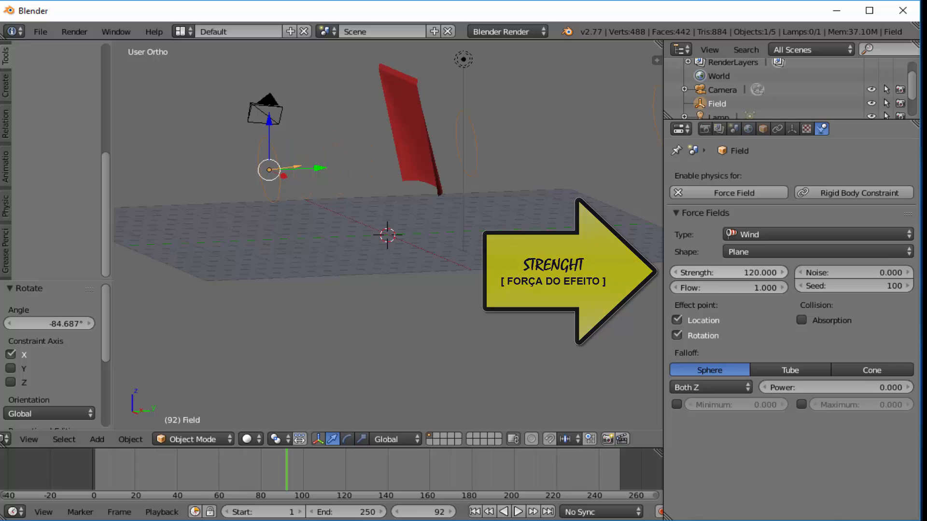
click(475, 514)
click(517, 513)
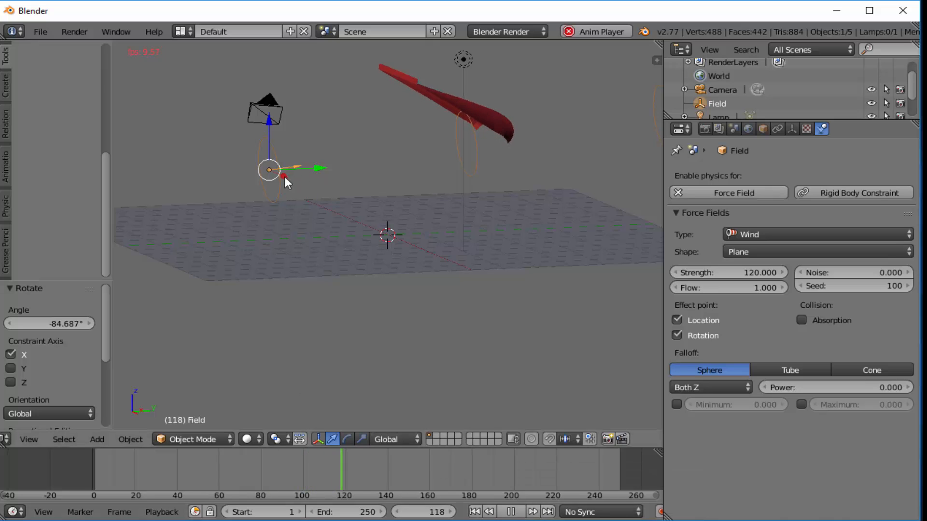
Step: Stop the playback, change the force field's type to Vortex, and replay the cloth simulation from the first frame
click(511, 511)
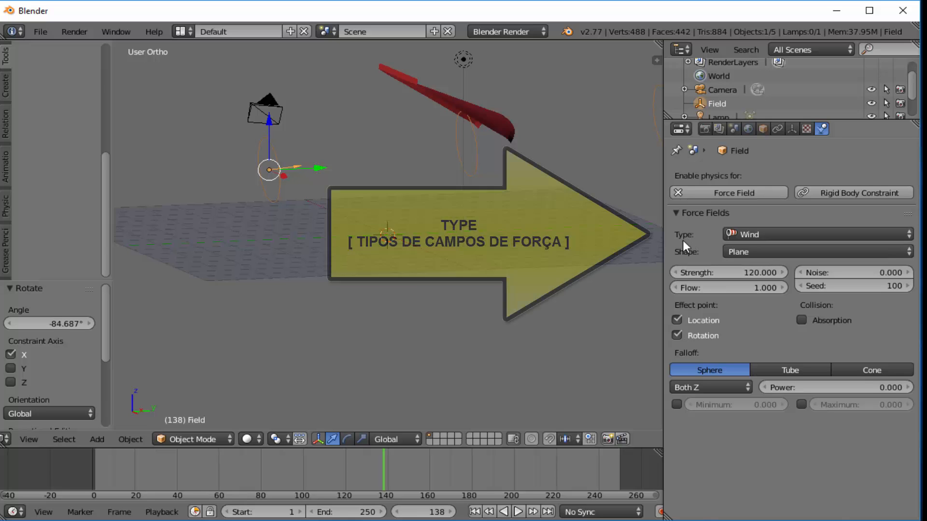
click(906, 237)
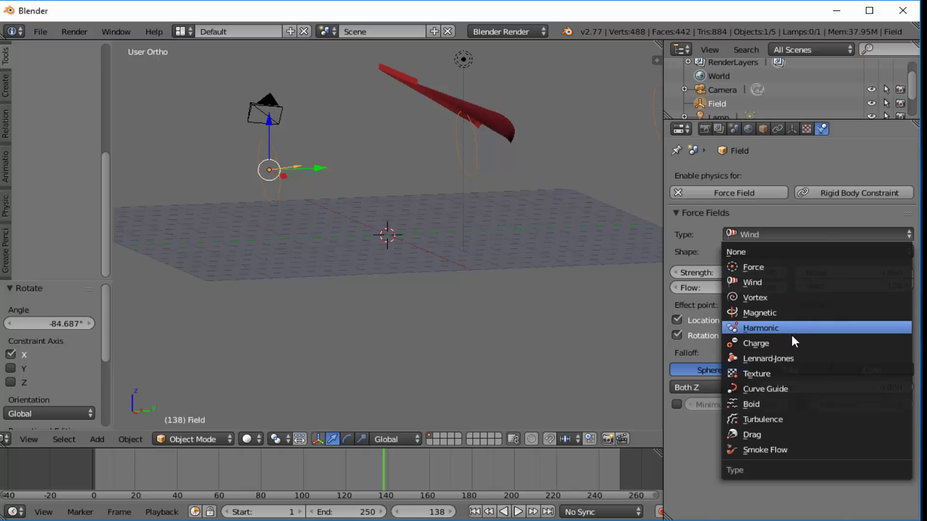
click(769, 297)
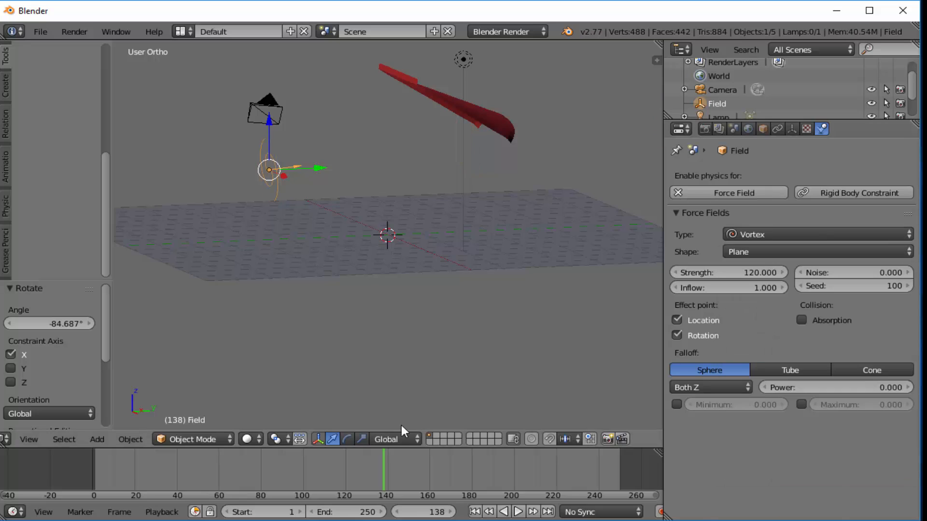
click(475, 512)
click(518, 513)
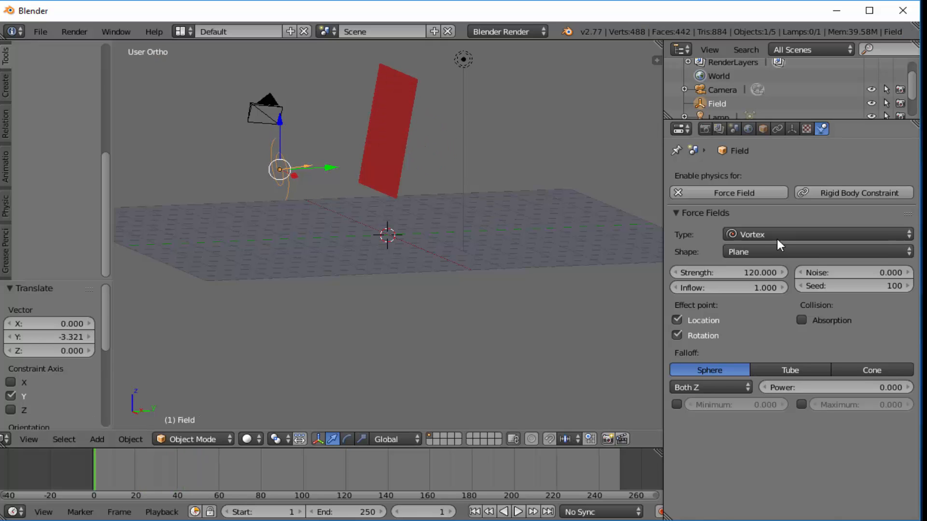
Step: Change the field's type to Force and play the cloth simulation from the first frame to about frame 70
click(786, 236)
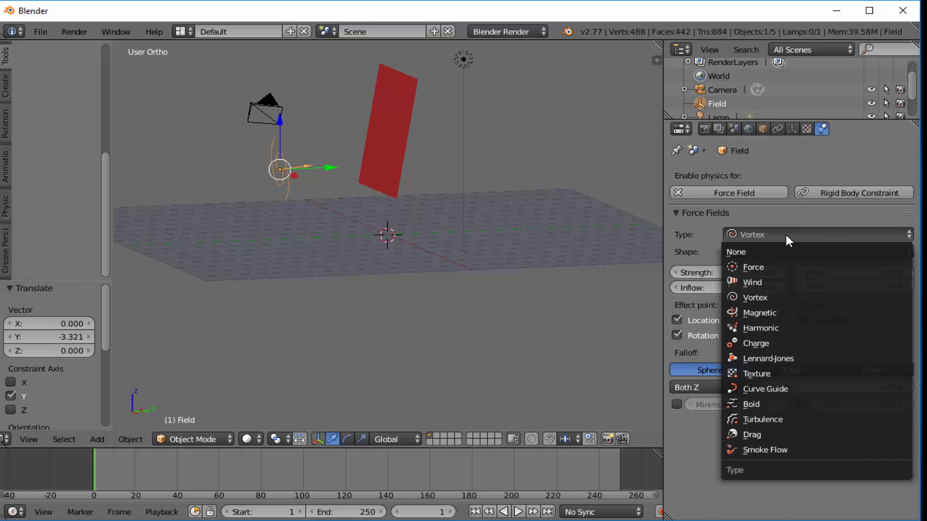
click(754, 264)
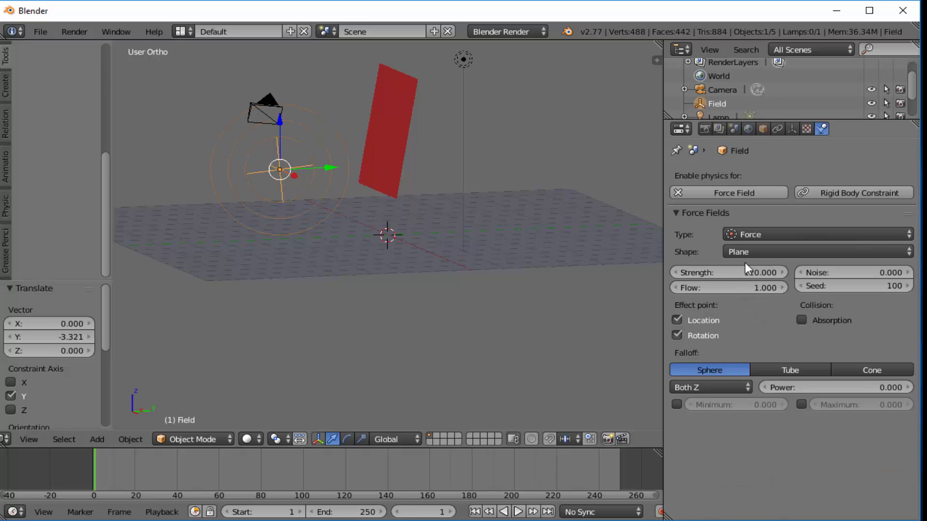
click(518, 512)
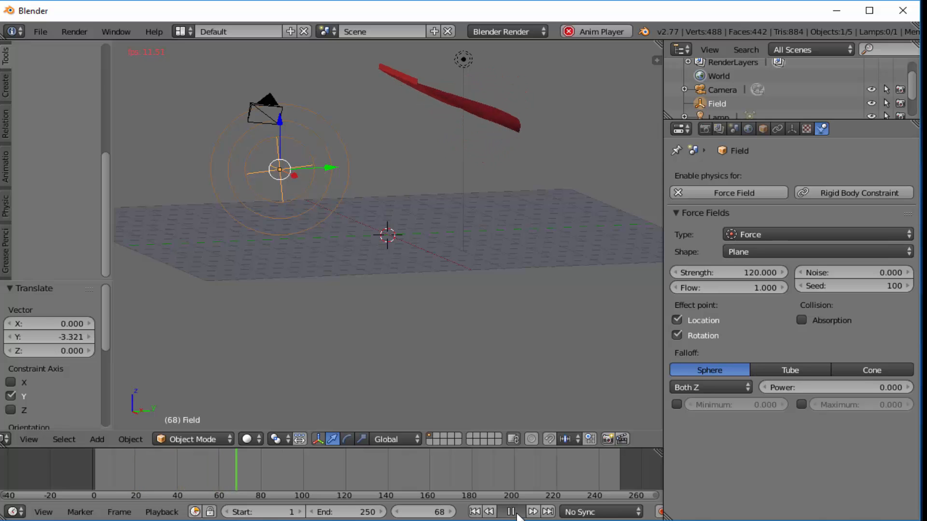
click(514, 512)
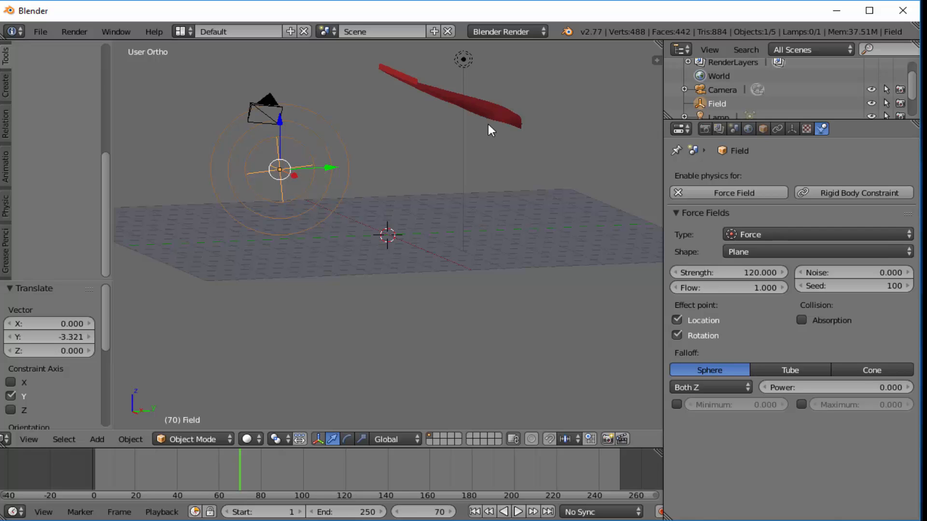
Step: Select the hanging red cloth to show its cloth physics settings
right_click(442, 97)
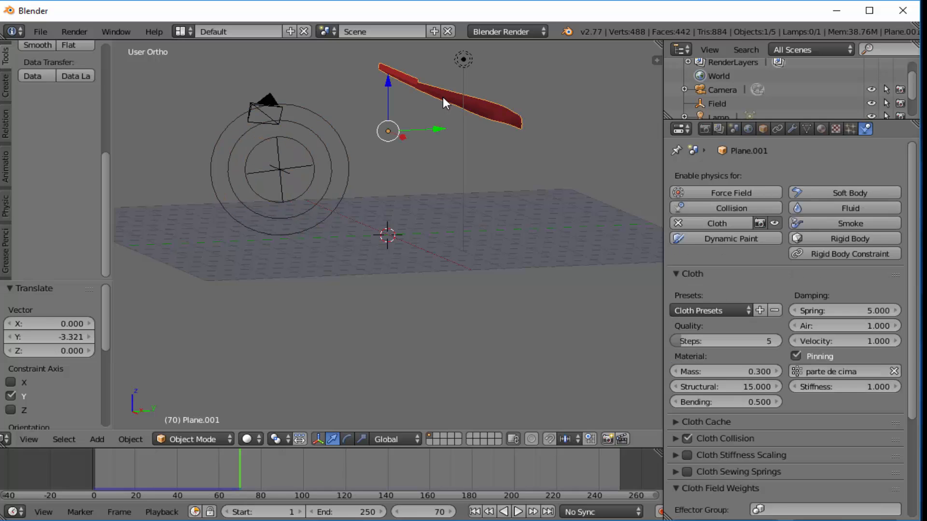